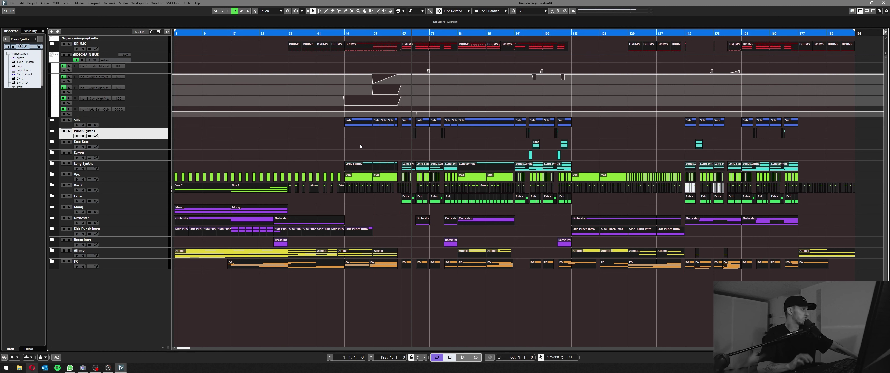
click(153, 56)
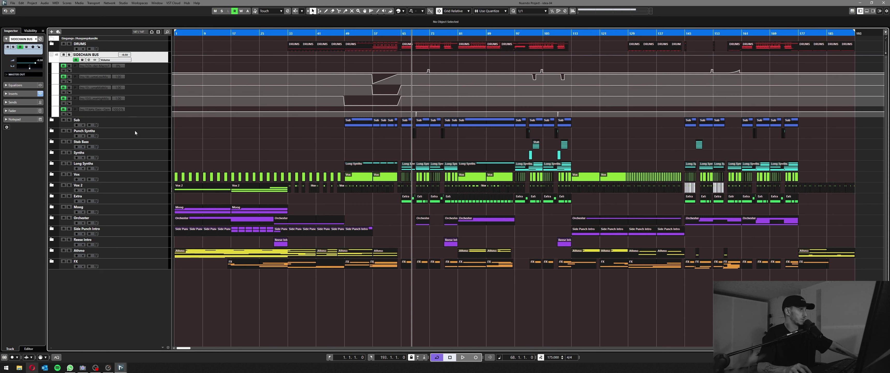
click(142, 136)
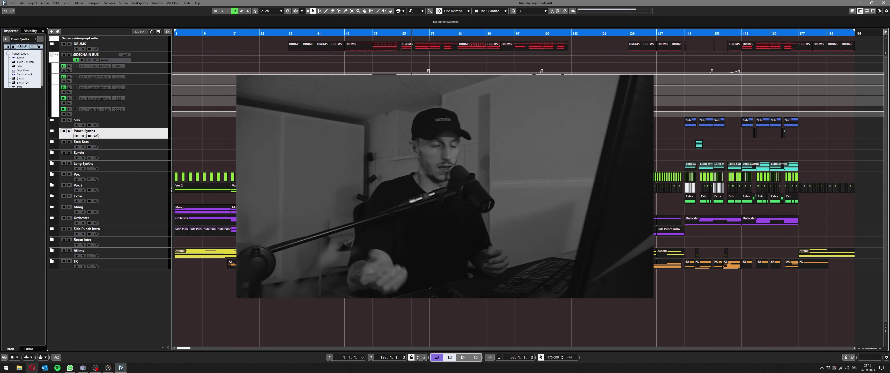
Expand the Orchester folder and play the arrangement from bar 17 for a few bars
click(51, 218)
scroll(235, 250, down, 5)
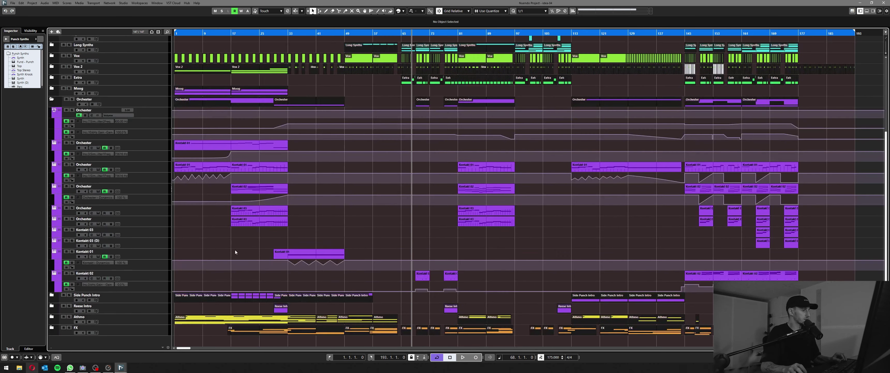
scroll(222, 250, up, 3)
scroll(222, 249, up, 3)
scroll(360, 241, left, 1)
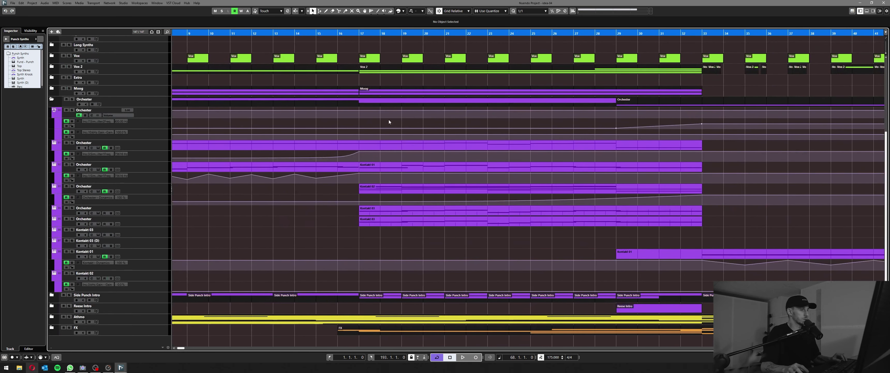
click(358, 33)
scroll(339, 165, down, 3)
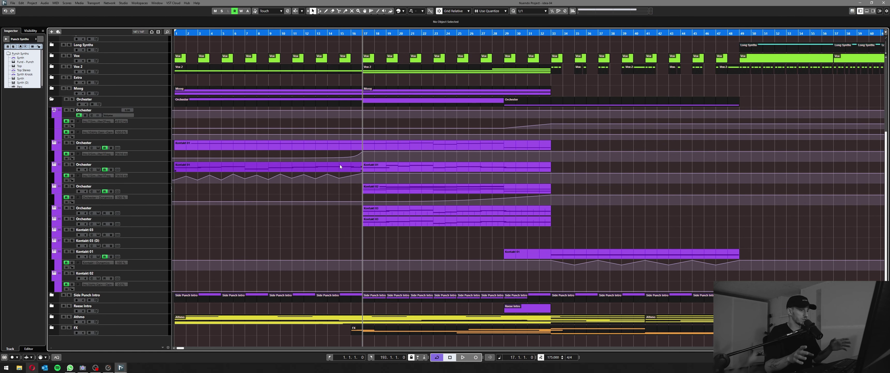
key(space)
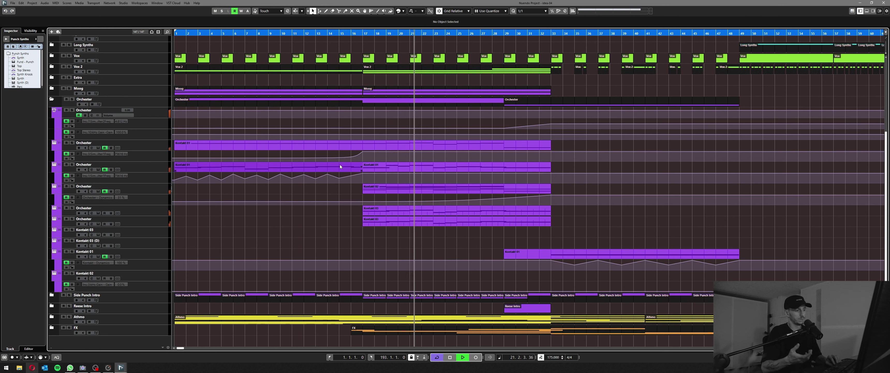
key(space)
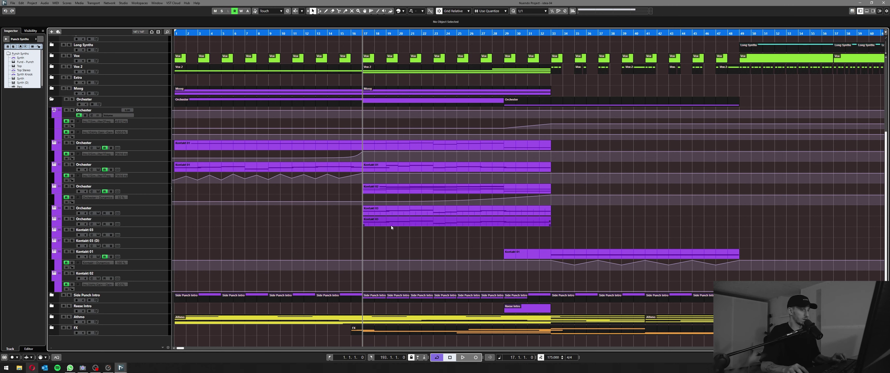
Solo the Orchester folder and play a short passage from the start of the project
key(g)
key(g)
key(g)
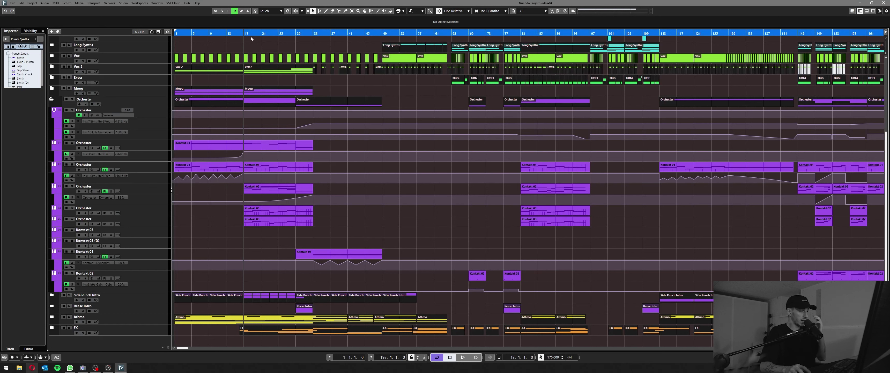
key(Home)
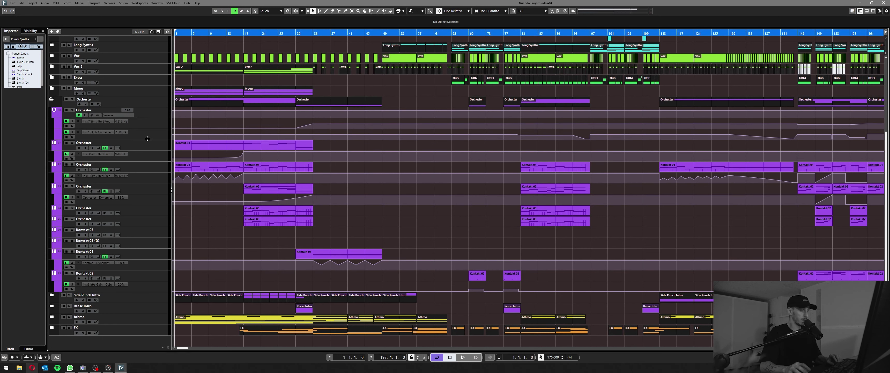
click(139, 102)
key(s)
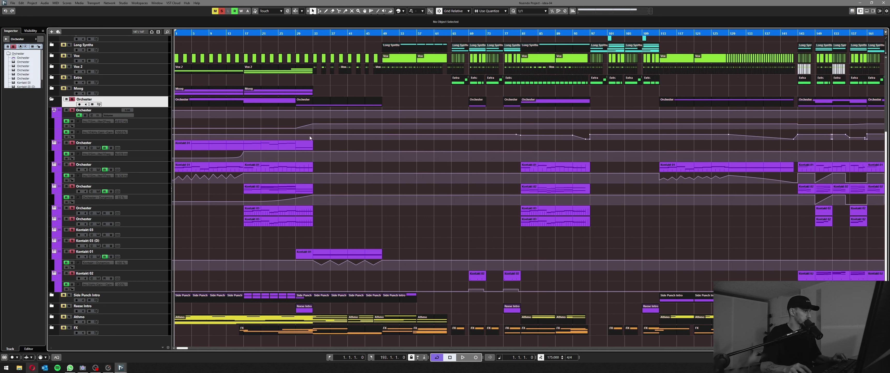
key(space)
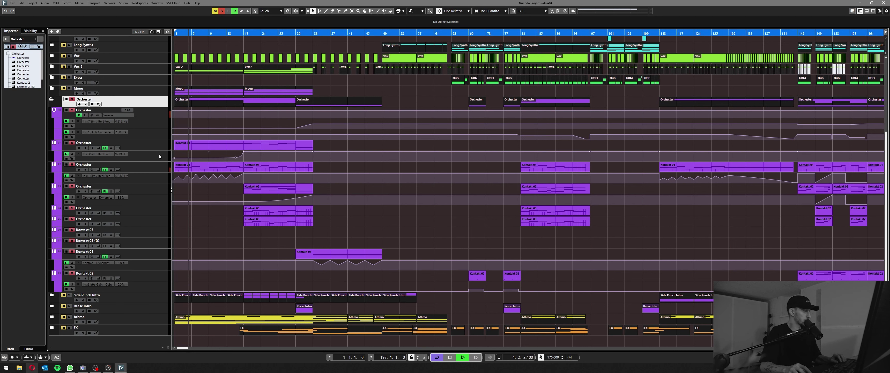
key(space)
View the Kontakt Stradivari Violin instrument on the Orchester track that starts at bar 1 with zigzag automation, then close it
click(98, 170)
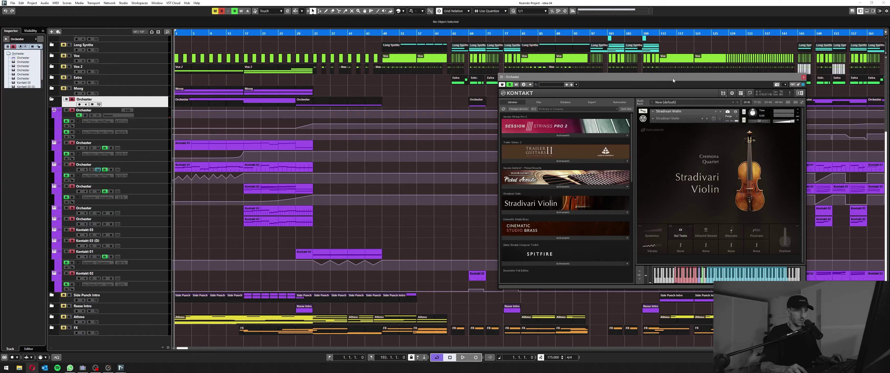
drag(673, 81, 518, 96)
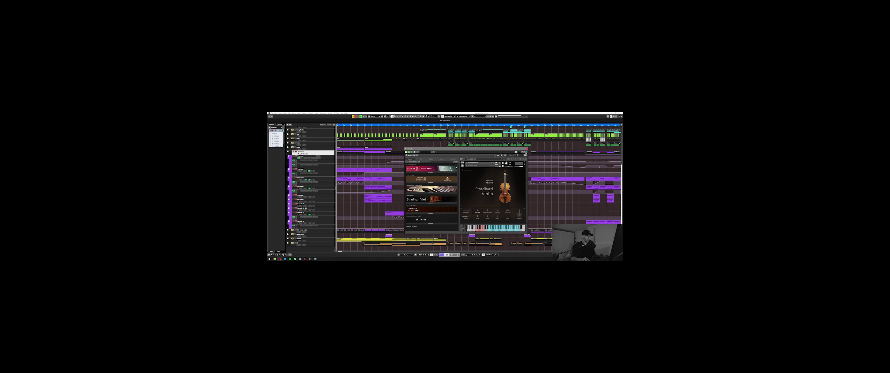
click(649, 93)
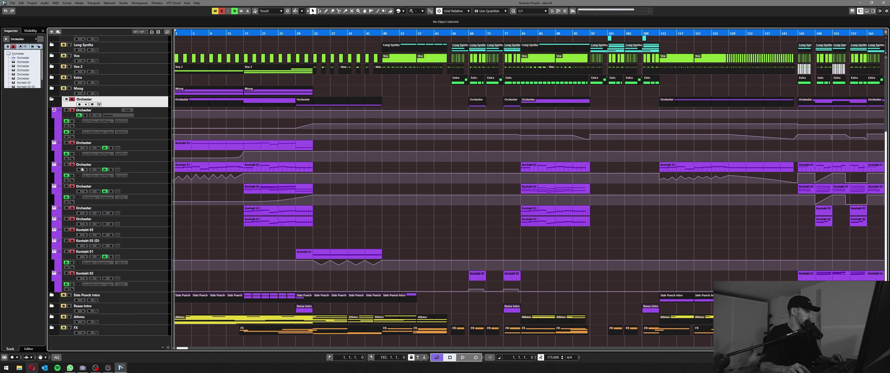
Place the playhead at bar 17 and view the Nucleus strings and Cinematic Studio Brass instruments of the Orchester tracks
click(244, 33)
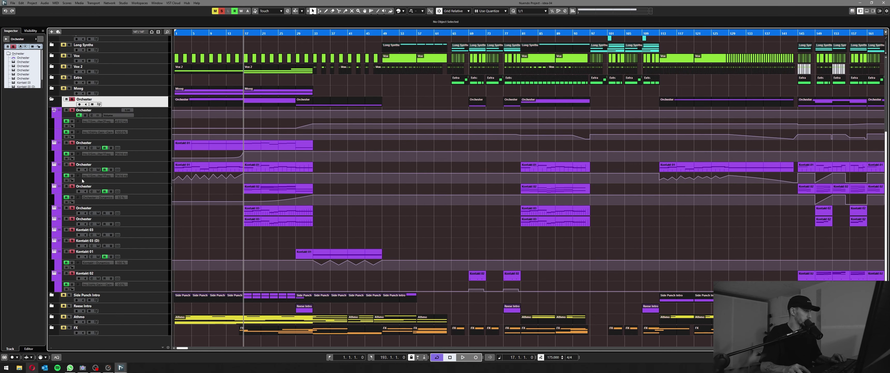
click(98, 191)
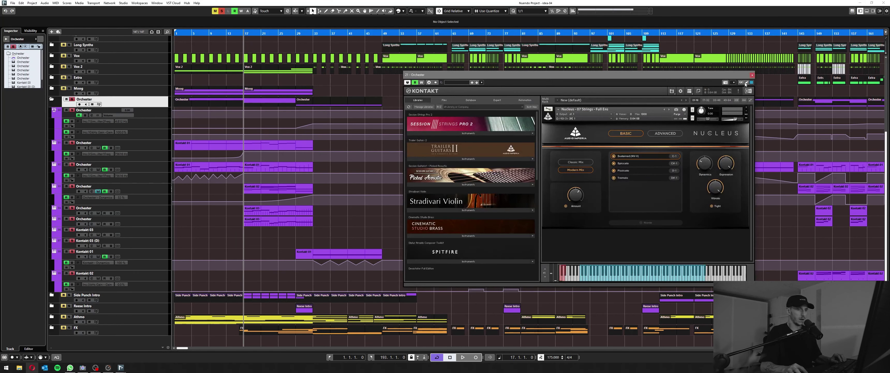
click(753, 75)
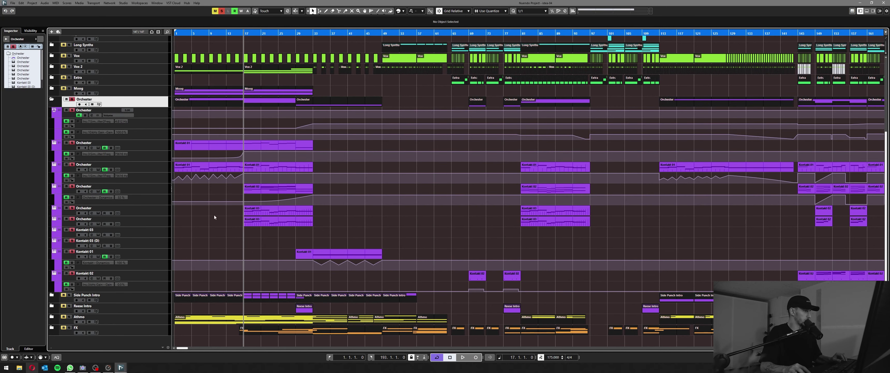
click(106, 213)
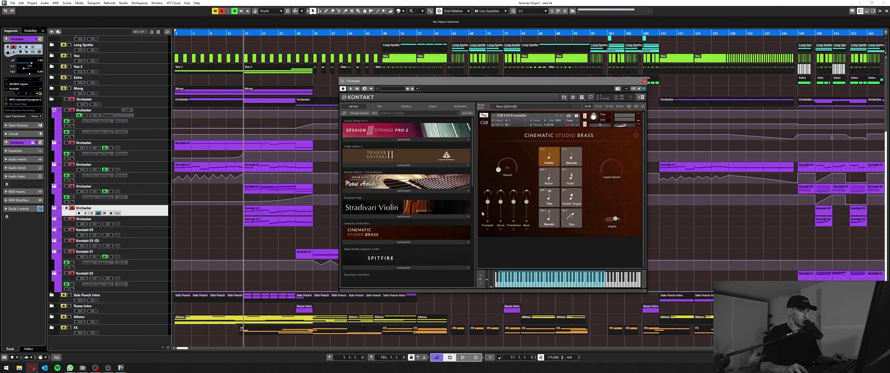
click(645, 81)
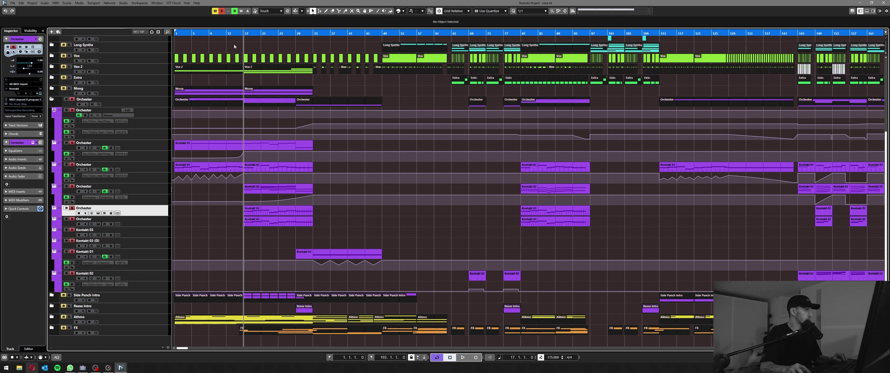
Clear all solo and mute states and collapse the Orchester folder
click(222, 10)
click(215, 10)
key(g)
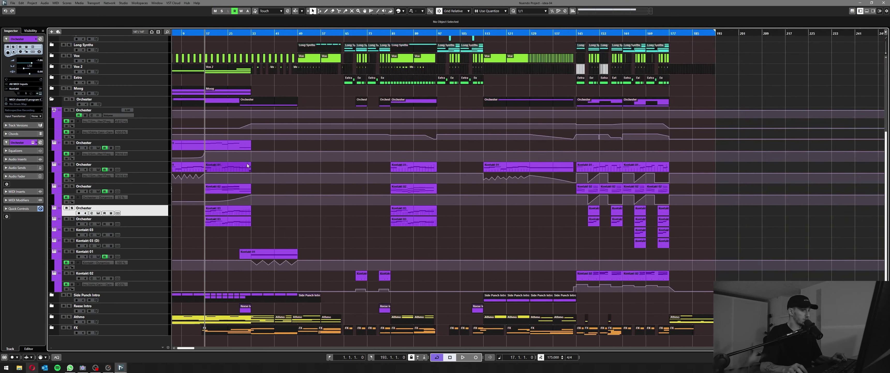
scroll(454, 175, up, 3)
click(52, 169)
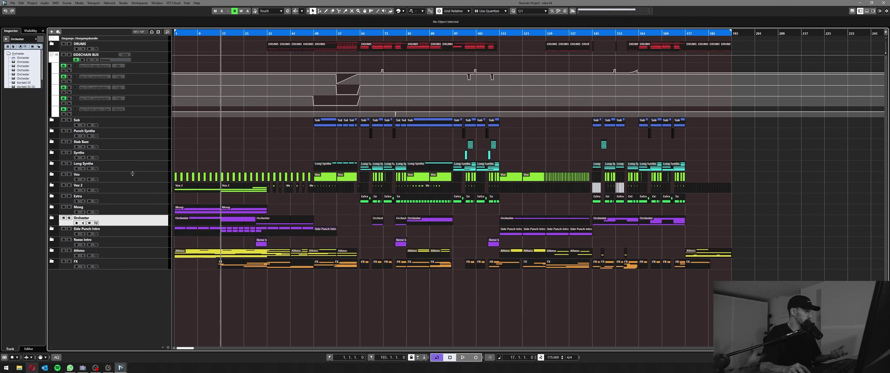
Look through the kick, snare, overhead, hat loop and break beat tracks in the DRUMS folder, closing the folder when done
click(51, 44)
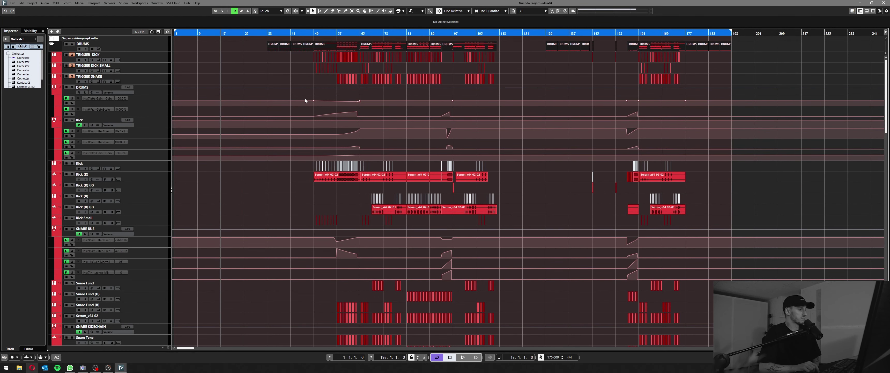
scroll(332, 142, down, 3)
scroll(332, 142, up, 3)
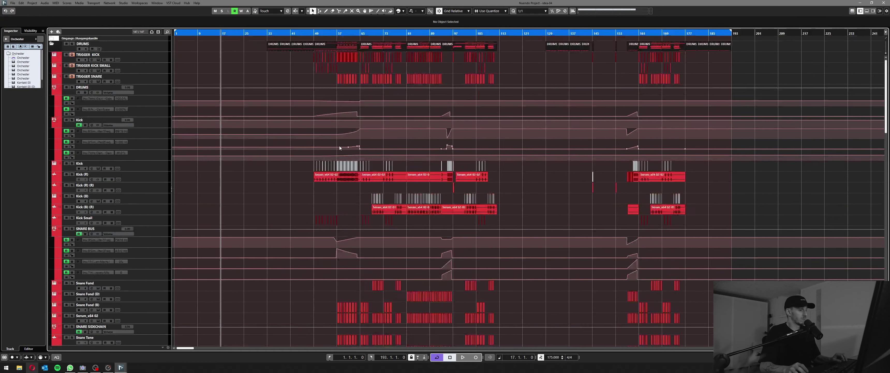
scroll(238, 137, down, 15)
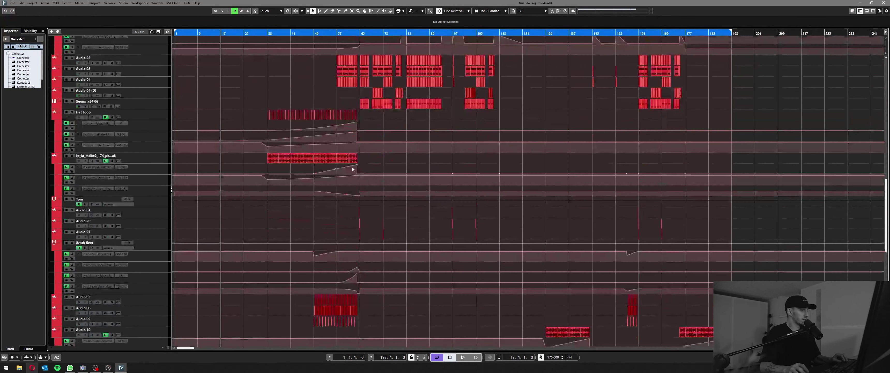
scroll(415, 204, up, 5)
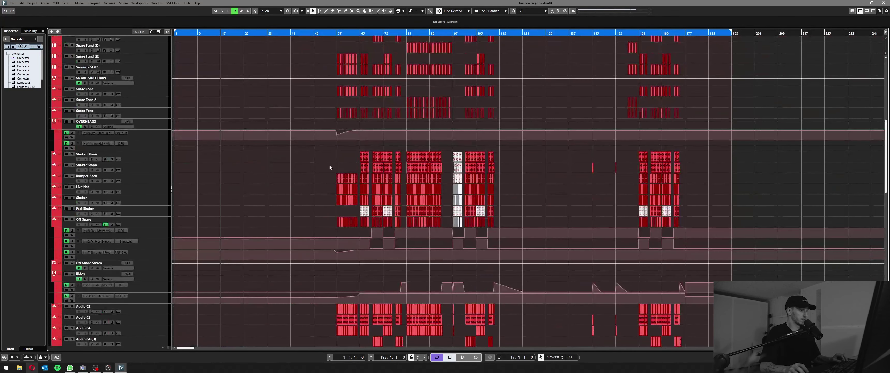
scroll(330, 166, up, 6)
ctrl+scroll(358, 221, up, 5)
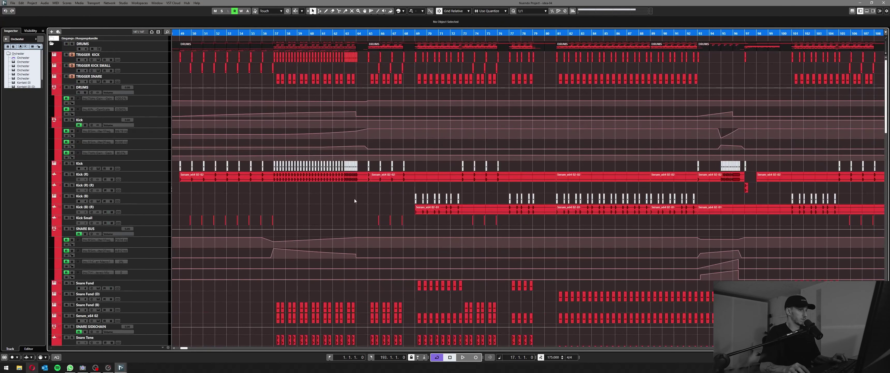
shift+scroll(354, 198, left, 2)
click(51, 44)
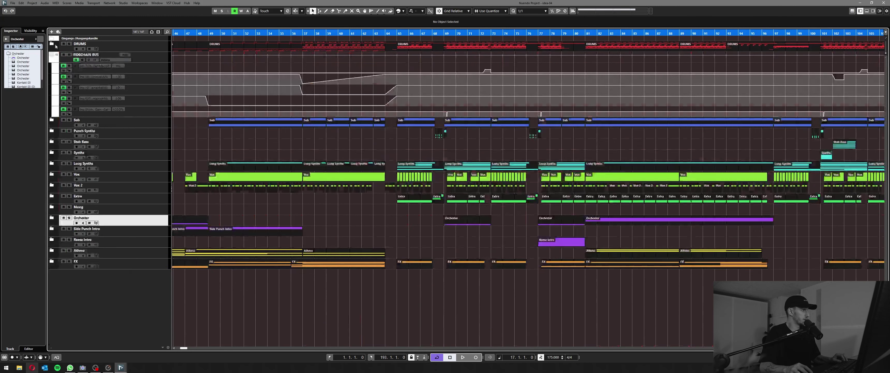
Solo the DRUMS folder and play it from bar 65 for several bars
click(69, 44)
click(69, 44)
click(397, 33)
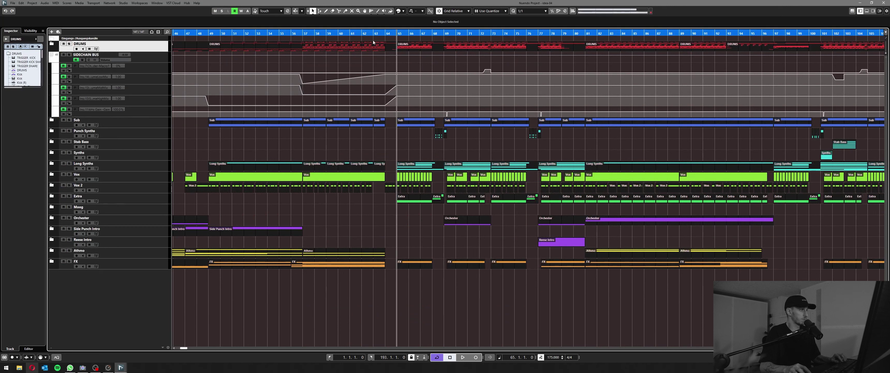
key(s)
key(space)
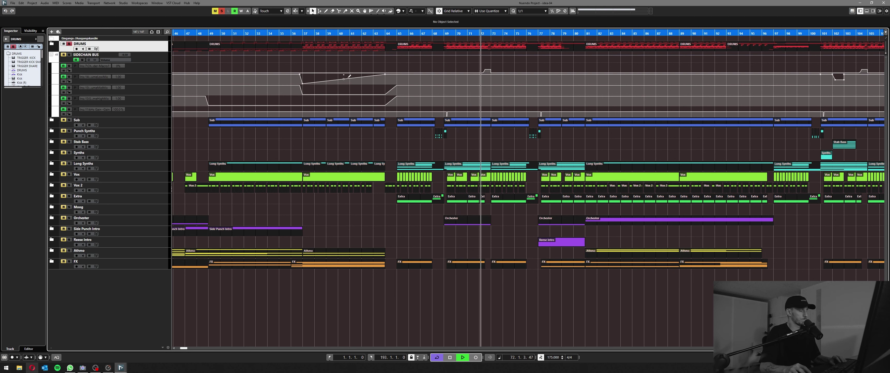
key(space)
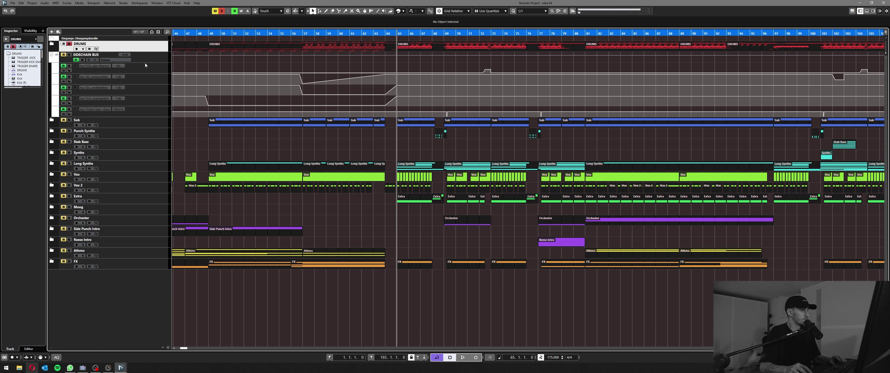
Expand the DRUMS folder, select the Kick (R) track and view the Kick track's Serum instrument before closing it
click(54, 45)
scroll(363, 110, down, 3)
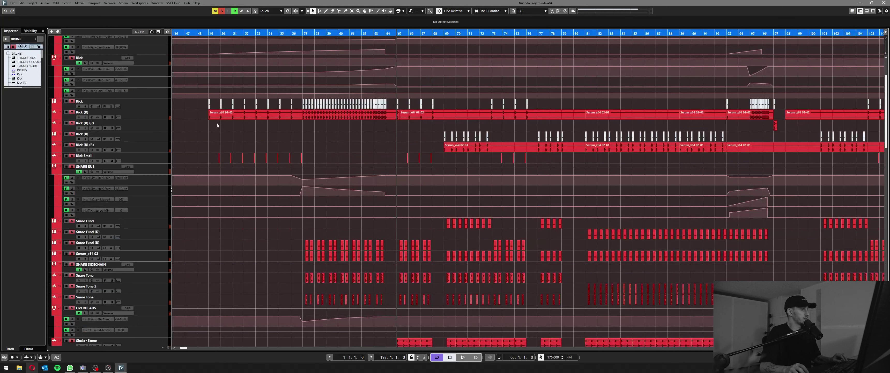
click(155, 117)
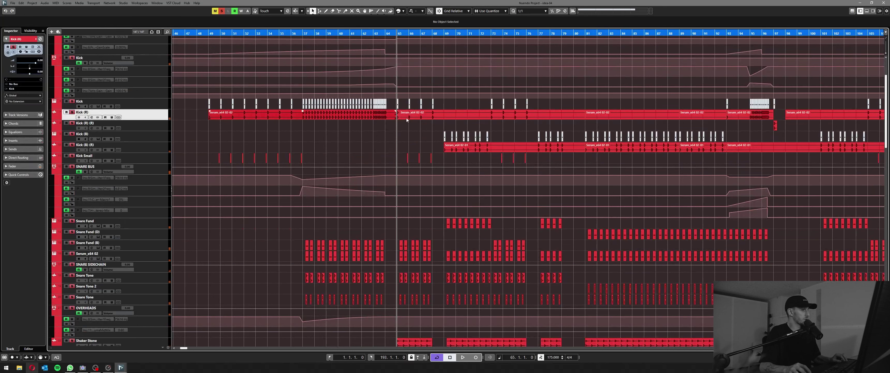
click(98, 107)
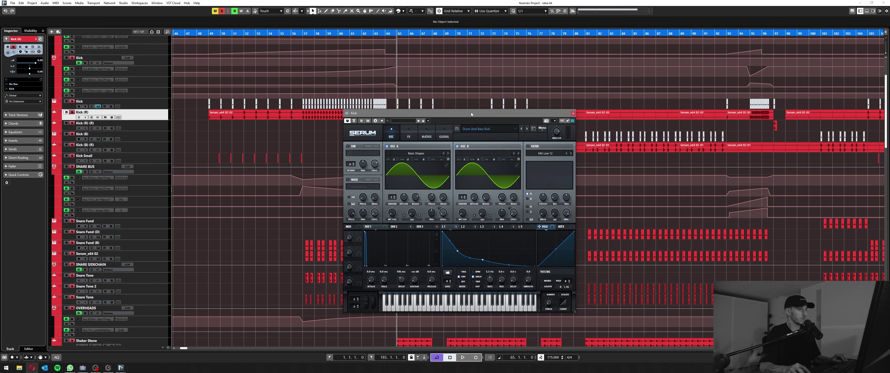
drag(471, 112, 605, 95)
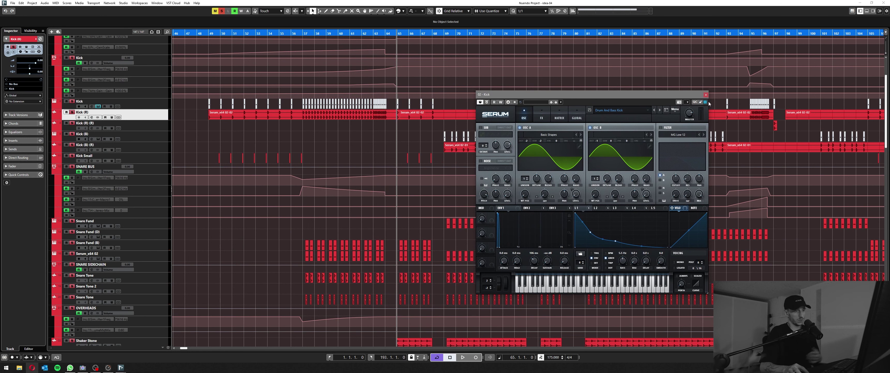
click(706, 94)
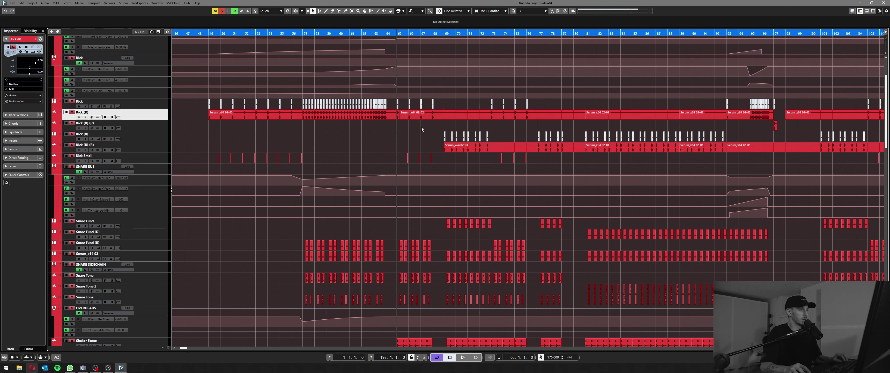
Inspect the Kick (B) events from bar 69 and the Kick Small events just after bar 65
drag(430, 129, 503, 148)
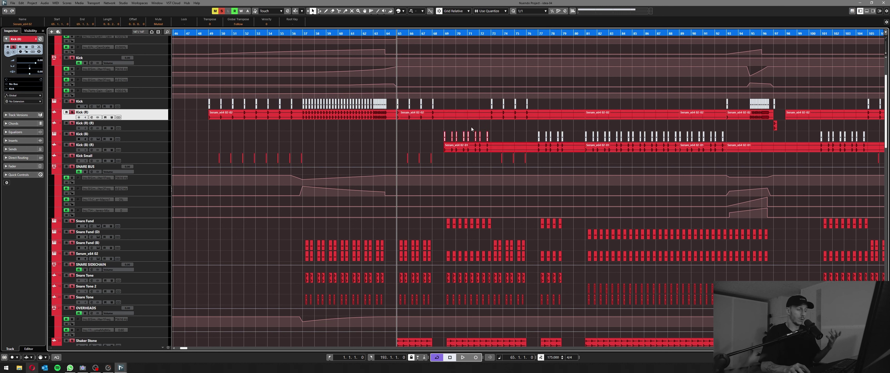
click(151, 158)
click(408, 158)
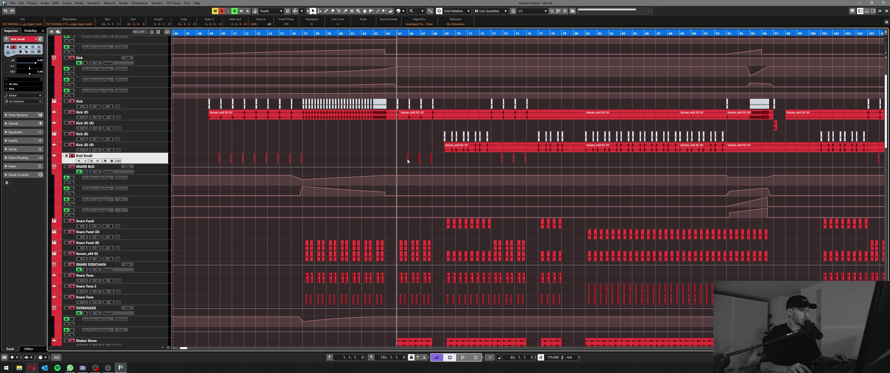
scroll(408, 159, up, 5)
scroll(393, 155, down, 5)
scroll(285, 148, down, 3)
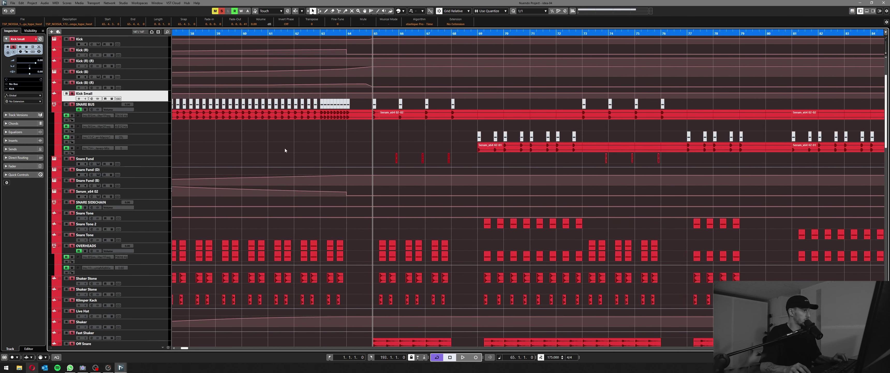
Clear all mute and solo states, audition the SNARE BUS soloed from bar 65, and unsolo it when done
click(160, 109)
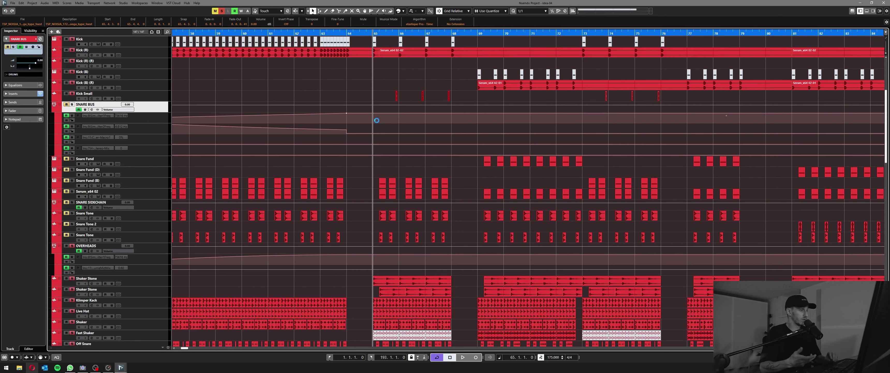
click(222, 11)
click(215, 10)
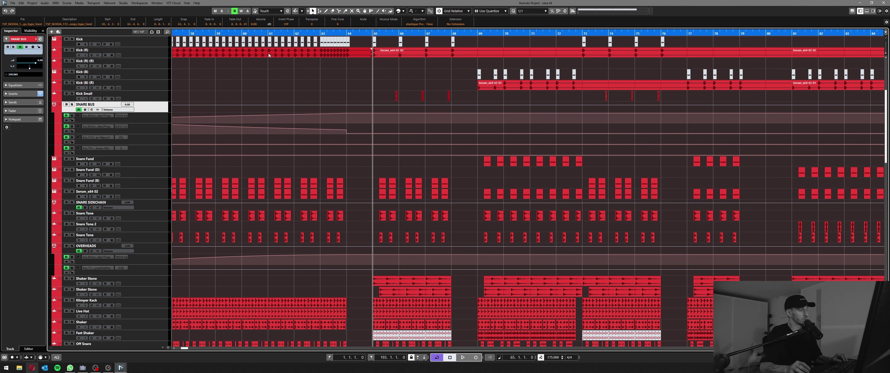
click(247, 80)
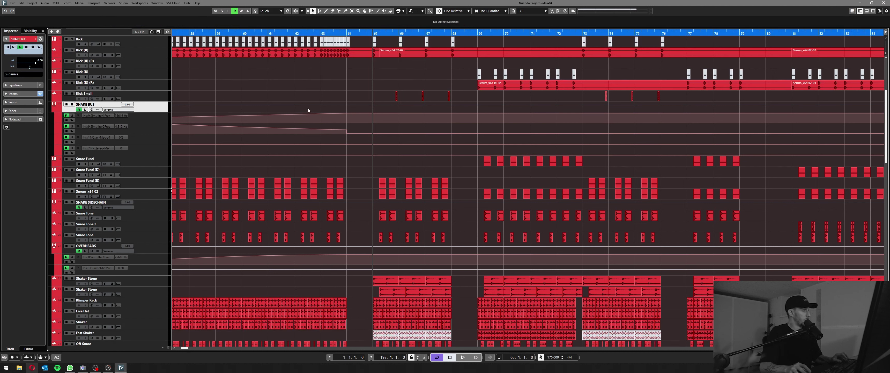
key(s)
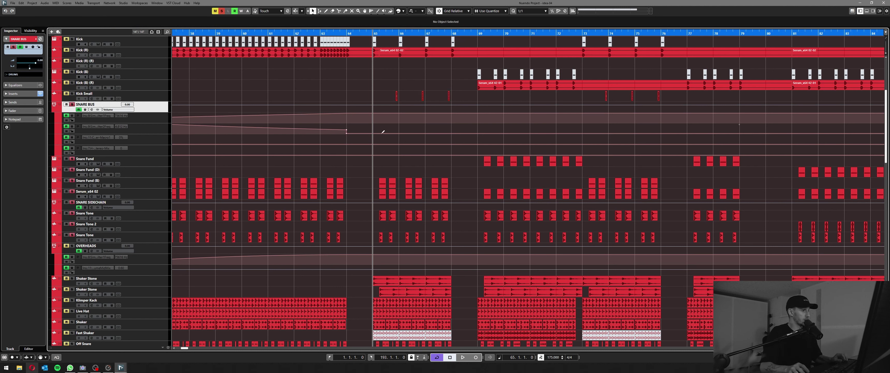
key(space)
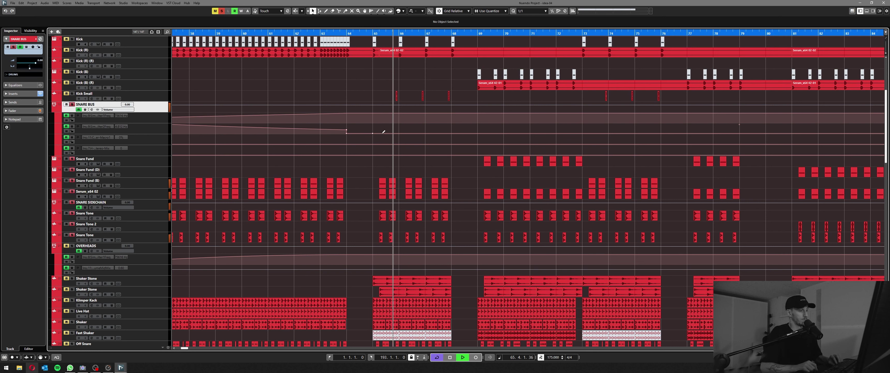
key(space)
key(s)
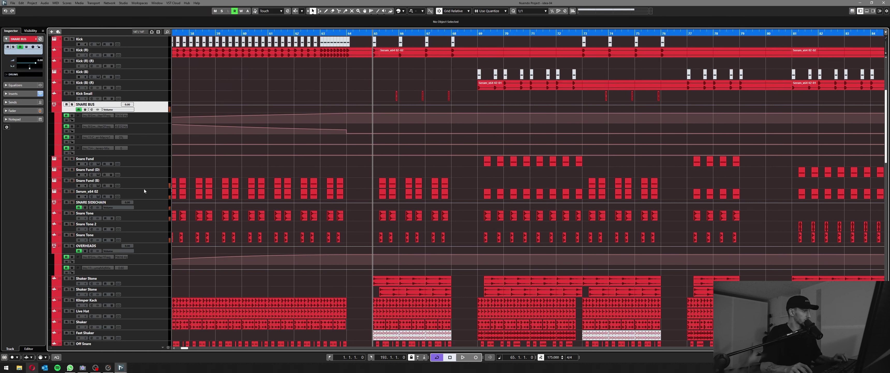
Solo the Snare Fund (B) track, play it from bar 65, and view its Serum instrument before closing it
click(149, 181)
key(Up)
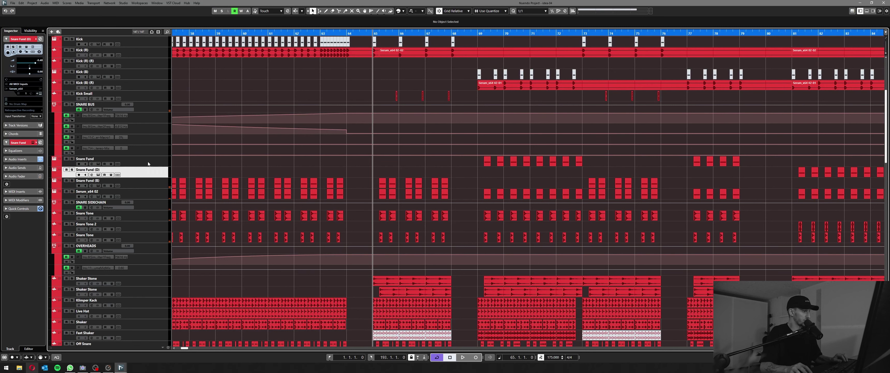
key(Up)
click(147, 182)
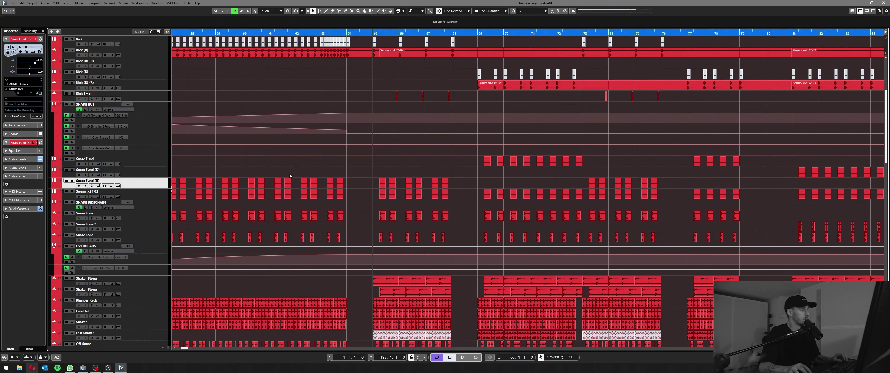
key(s)
scroll(385, 200, up, 2)
key(space)
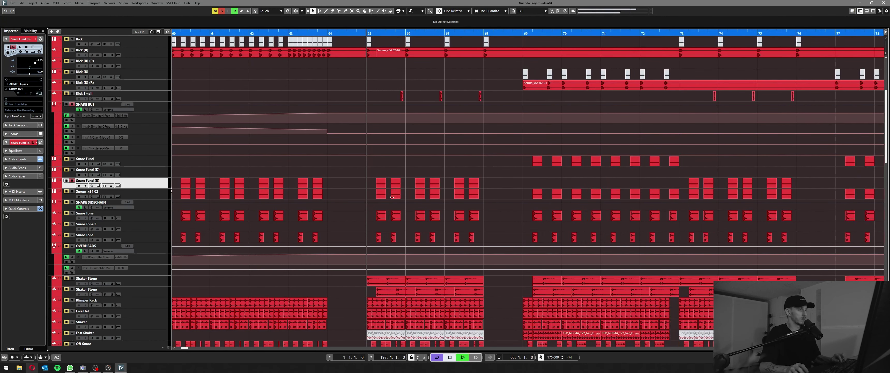
key(space)
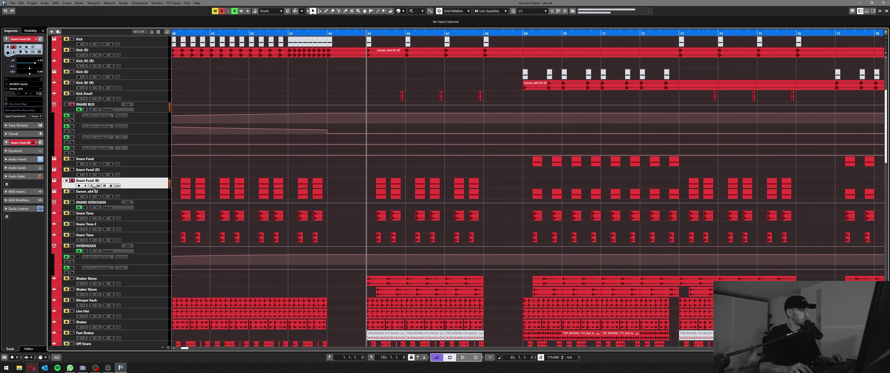
click(98, 186)
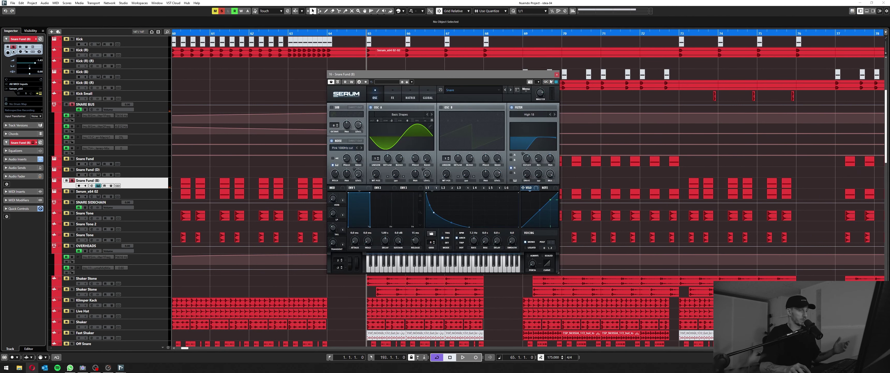
click(557, 74)
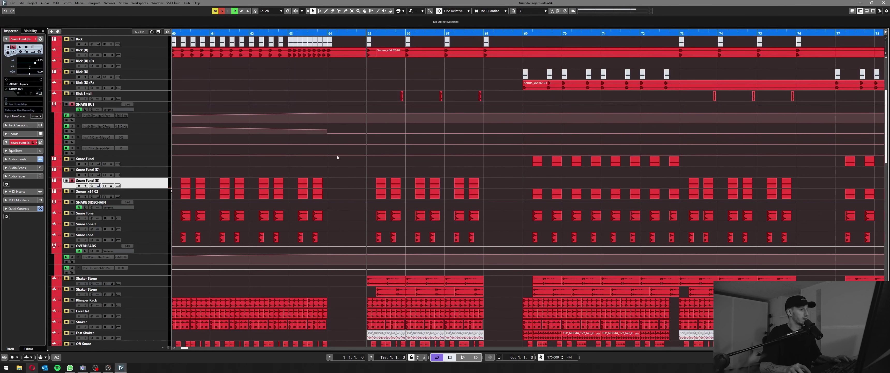
Select the Serum_x64 02 snare track and play it soloed from bar 65
click(153, 195)
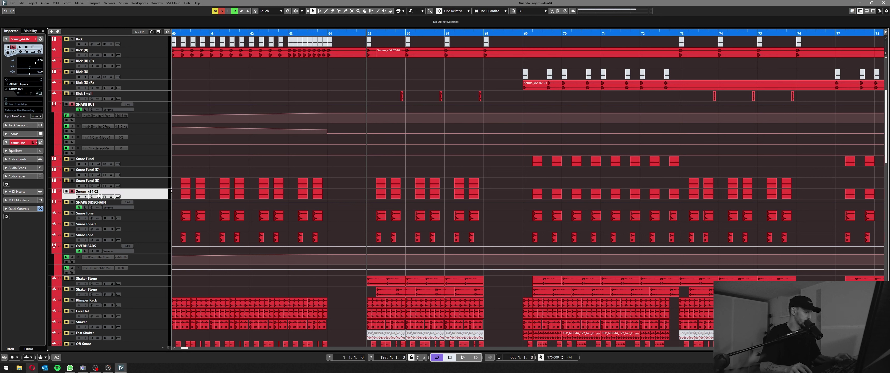
key(space)
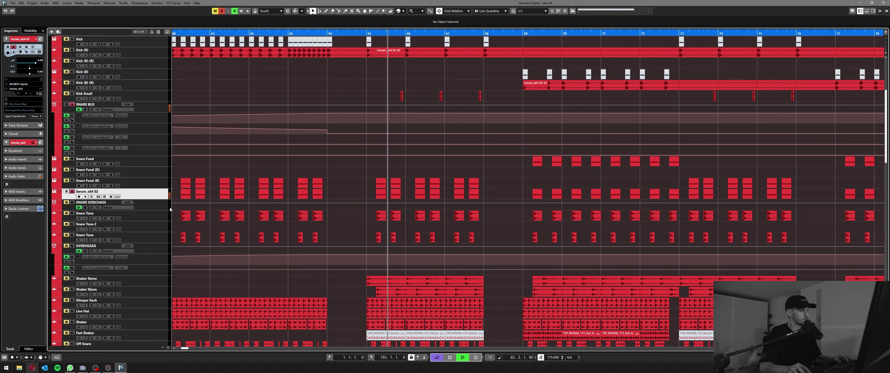
key(space)
Solo the SNARE SIDECHAIN group, play its Snare Tone layers from bar 65, and clear the solo and mute states
click(170, 207)
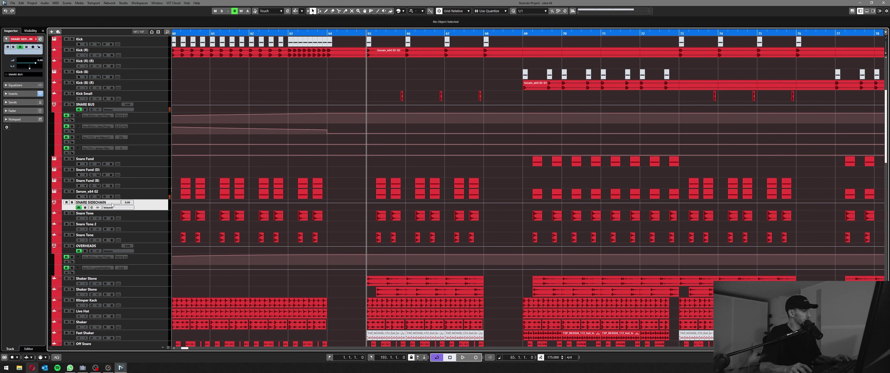
key(s)
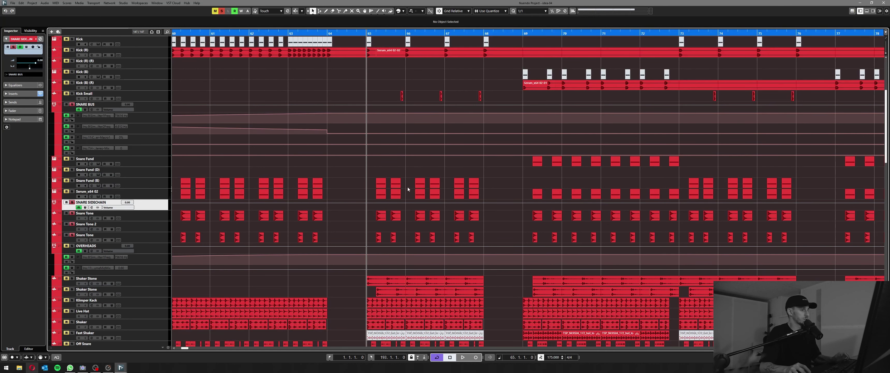
scroll(392, 180, up, 10)
scroll(394, 183, down, 10)
key(space)
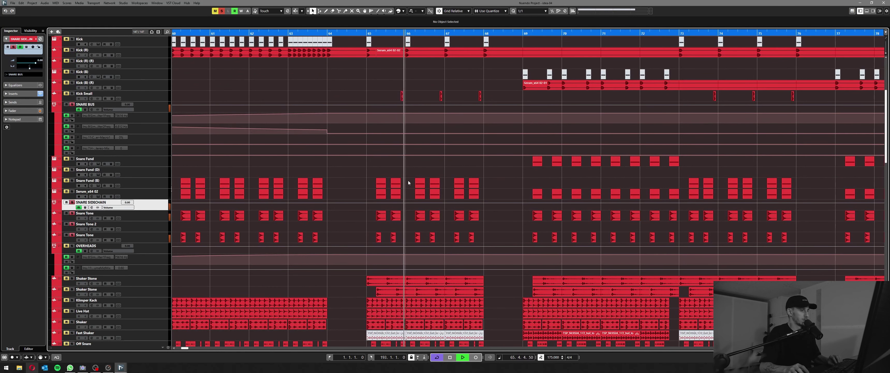
key(space)
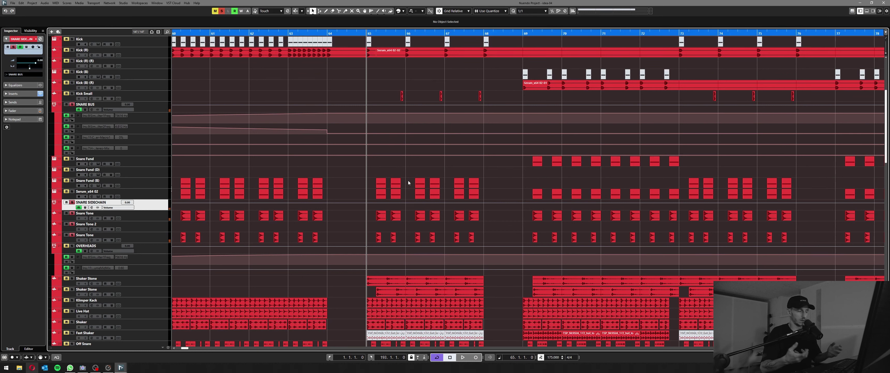
click(222, 12)
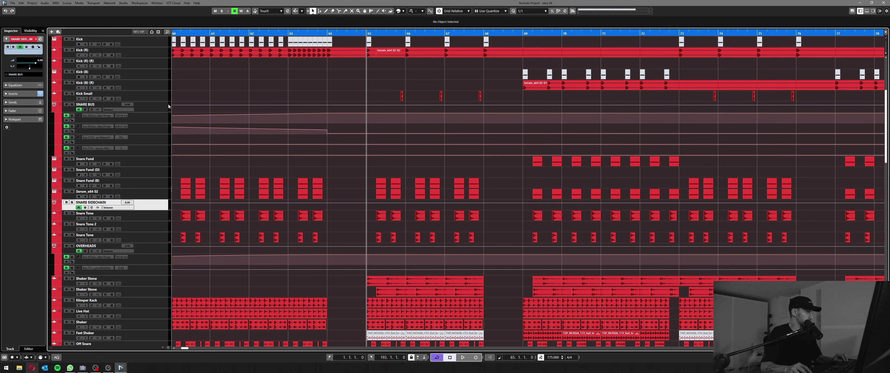
Solo the SNARE BUS, play the combined snare layers twice from bar 65, and unsolo it
click(147, 106)
key(s)
key(space)
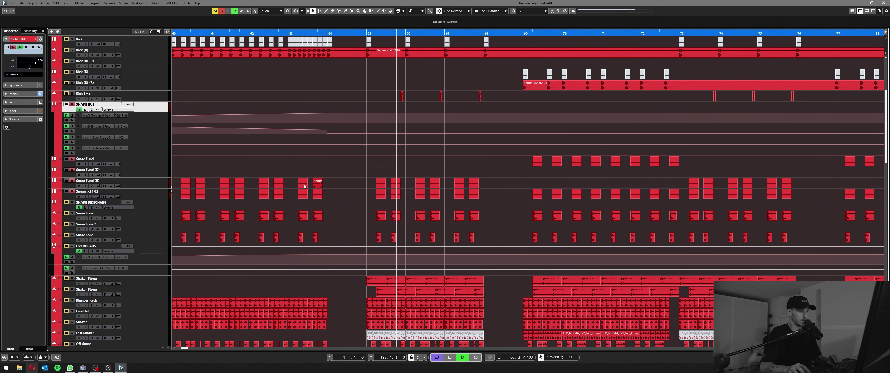
key(space)
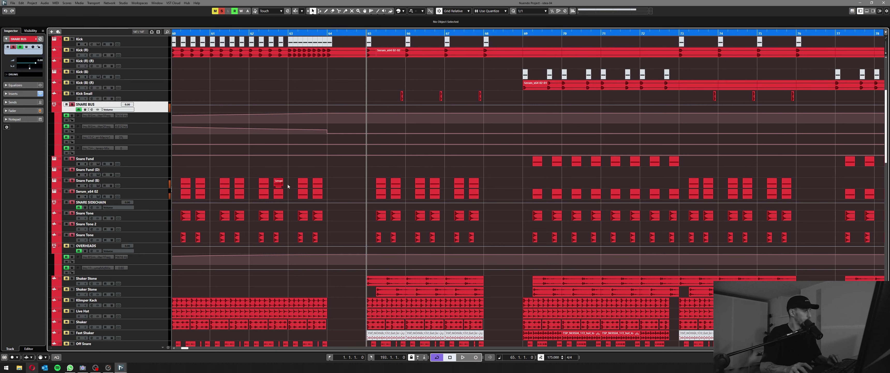
key(space)
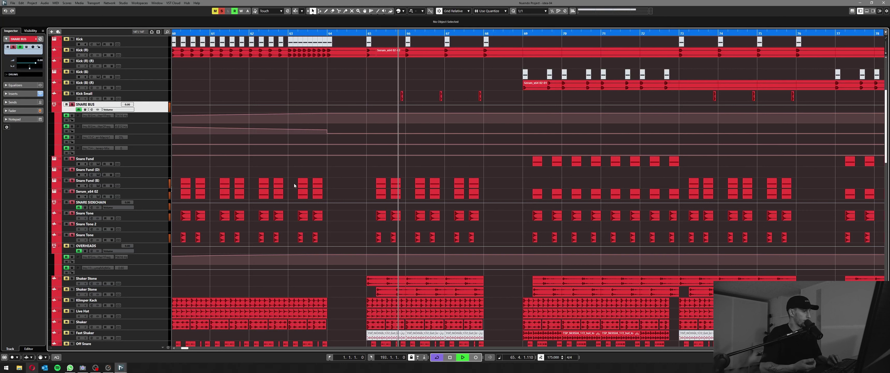
key(space)
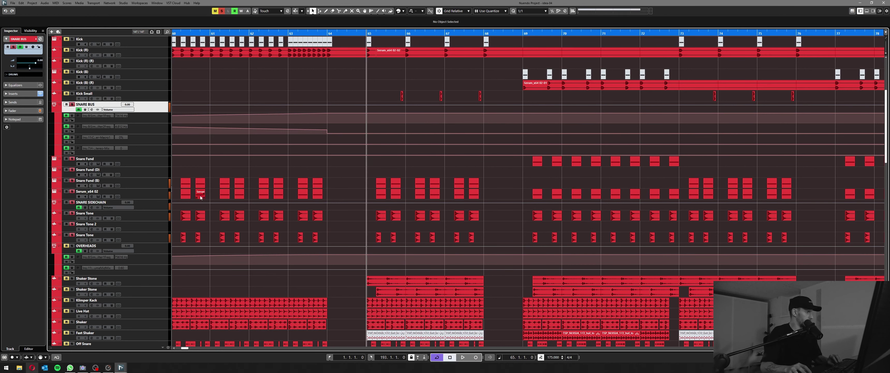
scroll(228, 193, down, 3)
key(s)
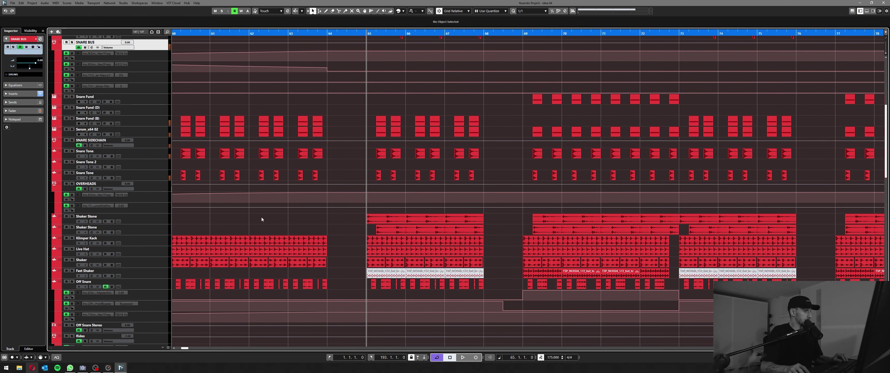
Solo the OVERHEADS group, play its shaker and hat tracks from bar 65, and clear the solo when done
click(164, 191)
scroll(342, 197, down, 3)
key(s)
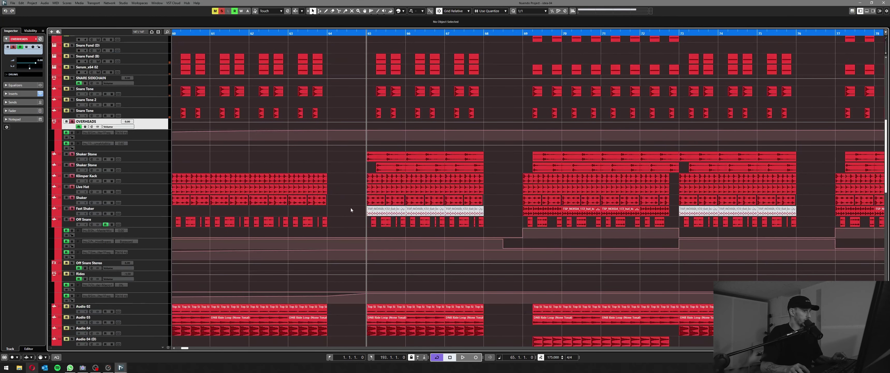
scroll(349, 203, down, 3)
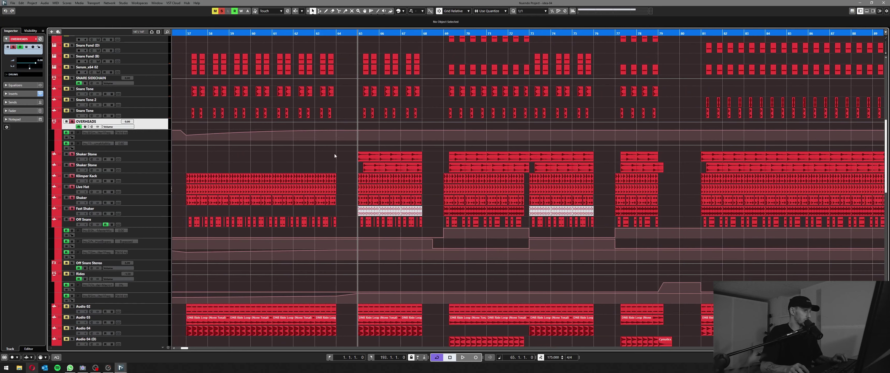
scroll(323, 161, left, 2)
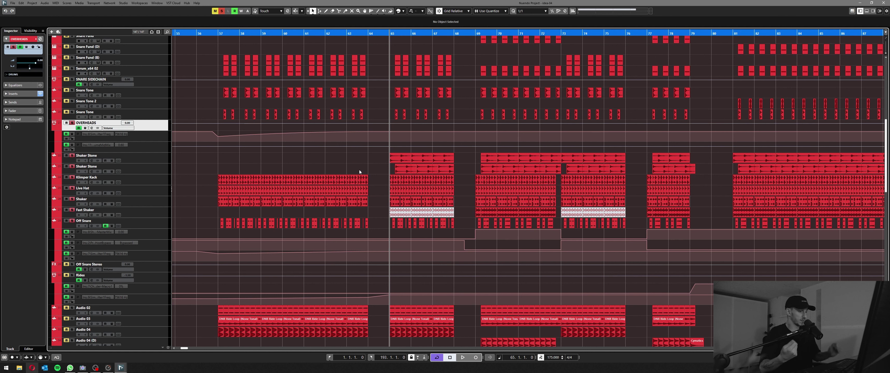
key(space)
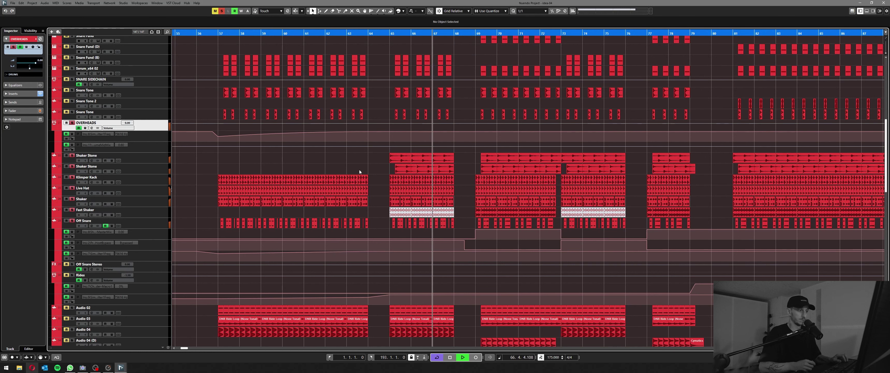
key(space)
scroll(359, 170, down, 4)
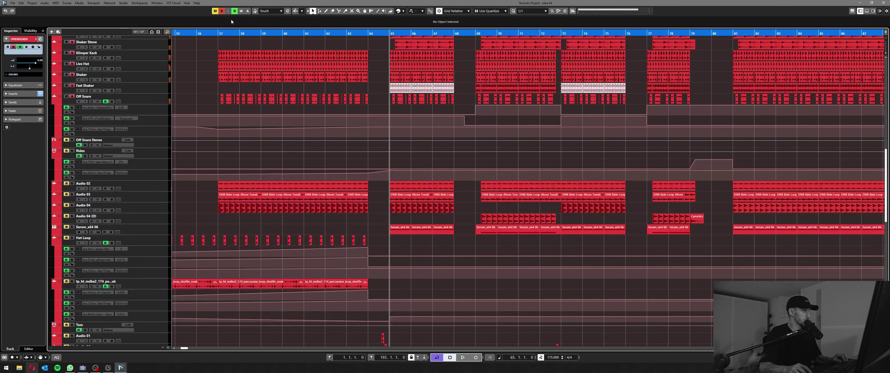
click(222, 12)
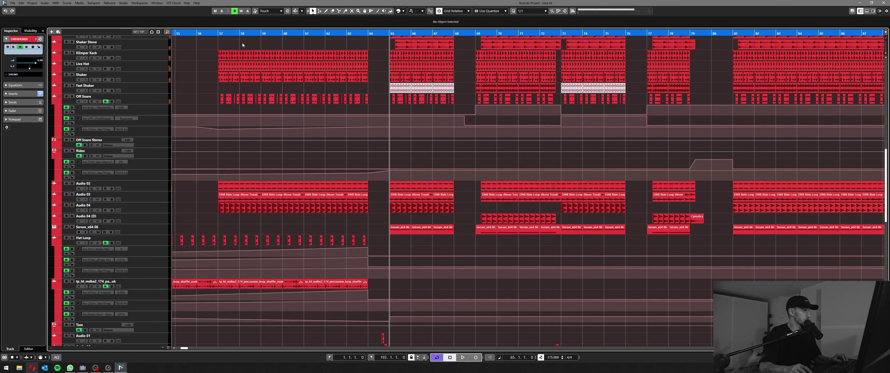
Solo the Rides group, play its ride layers from bar 65, and unsolo it
click(157, 156)
key(s)
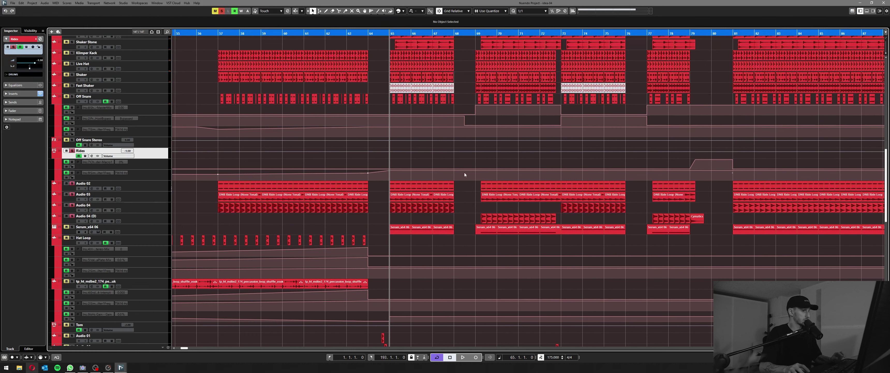
key(space)
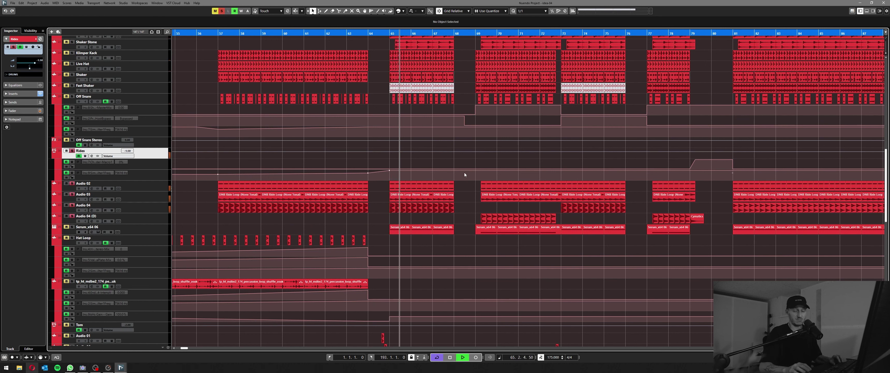
key(space)
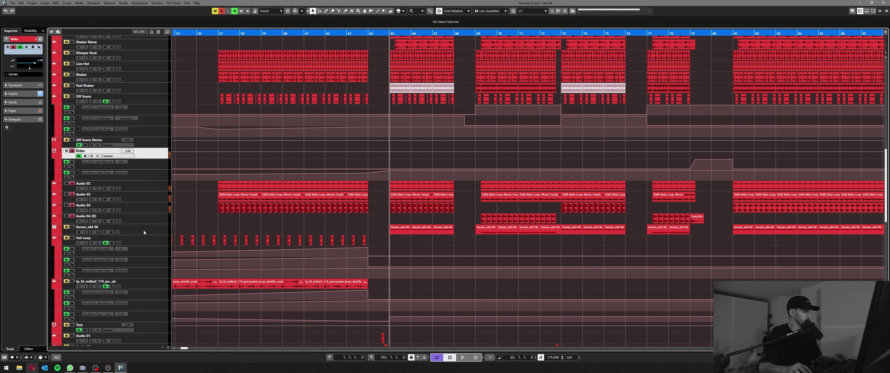
key(s)
Solo the Serum_x64 06 track, play it from bar 65, and unsolo it
click(144, 231)
key(s)
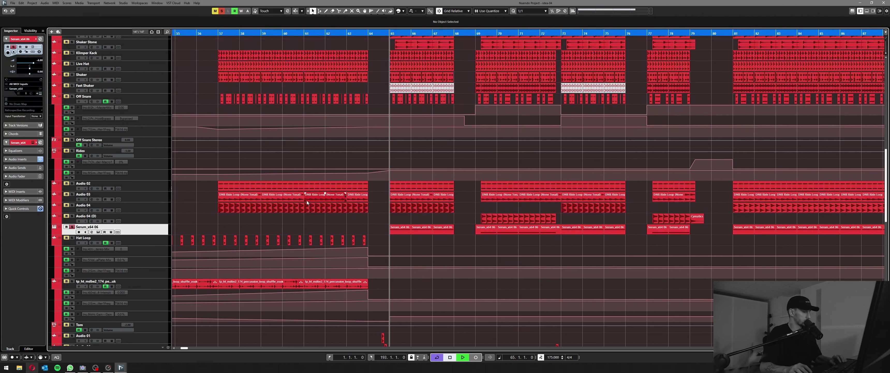
key(space)
key(space)
key(s)
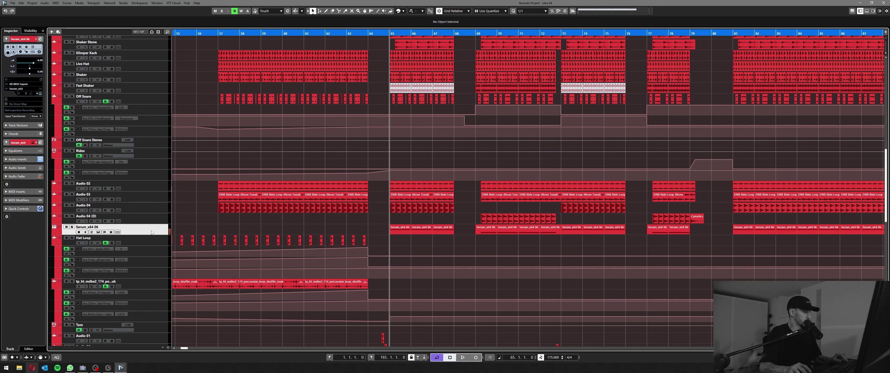
Solo the whole DRUMS folder and set the playhead to bar 49, where the Break Beat clips start
scroll(256, 214, down, 5)
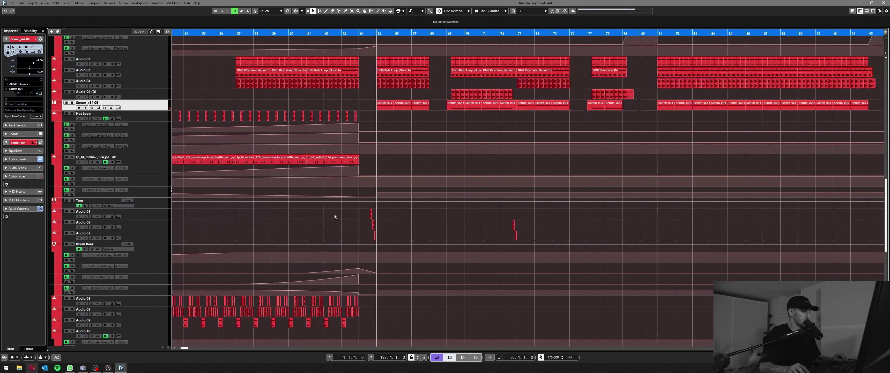
key(g)
key(g)
scroll(418, 210, left, 2)
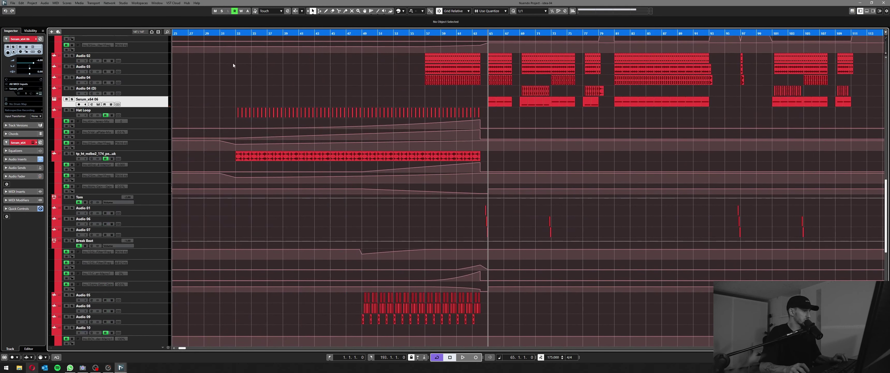
scroll(208, 69, up, 10)
click(148, 44)
key(s)
scroll(332, 108, down, 4)
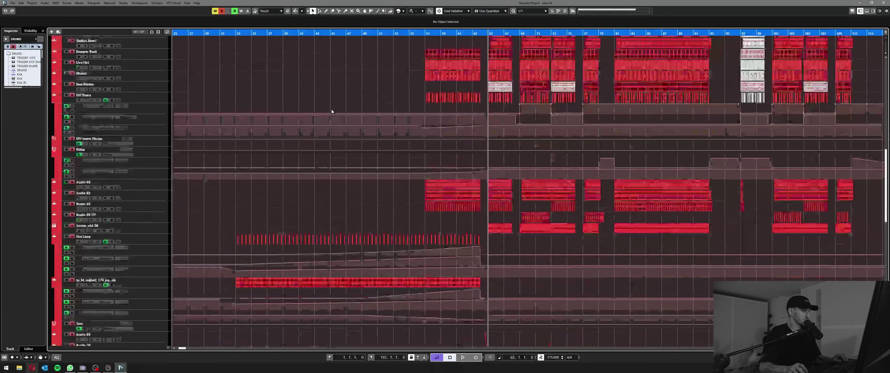
scroll(332, 111, down, 4)
click(365, 51)
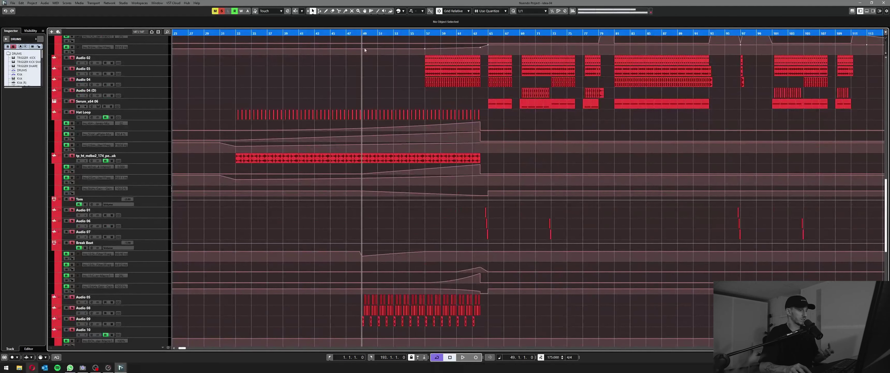
Play the soloed drum build-up from bar 49, following the Break Beat and hat tracks, and stop playback
scroll(380, 83, down, 4)
key(space)
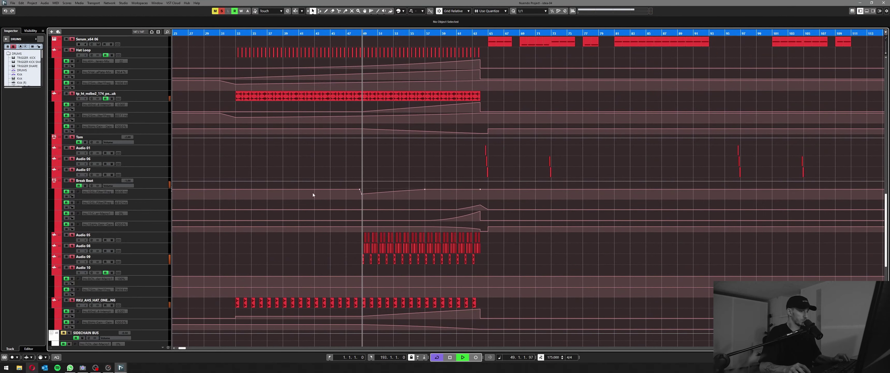
key(h)
key(h)
key(h)
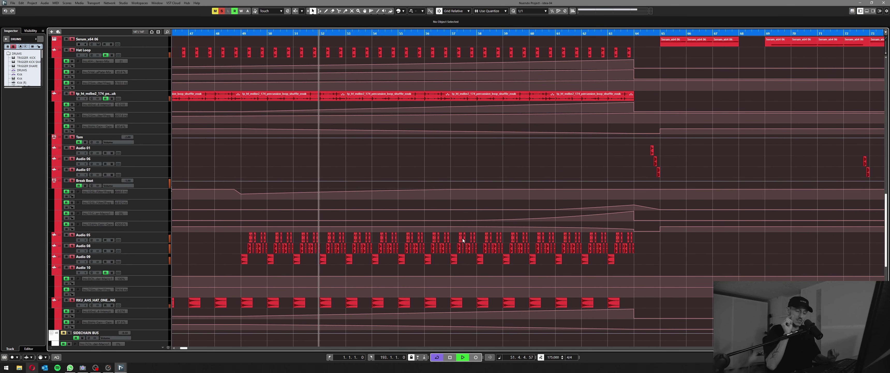
scroll(465, 231, down, 4)
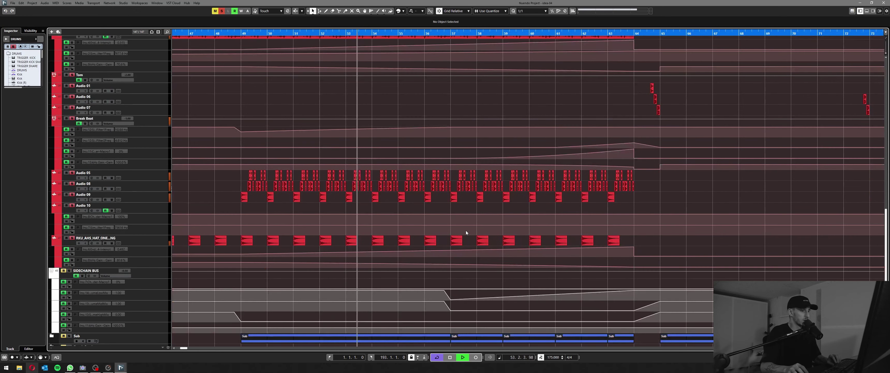
scroll(453, 112, up, 4)
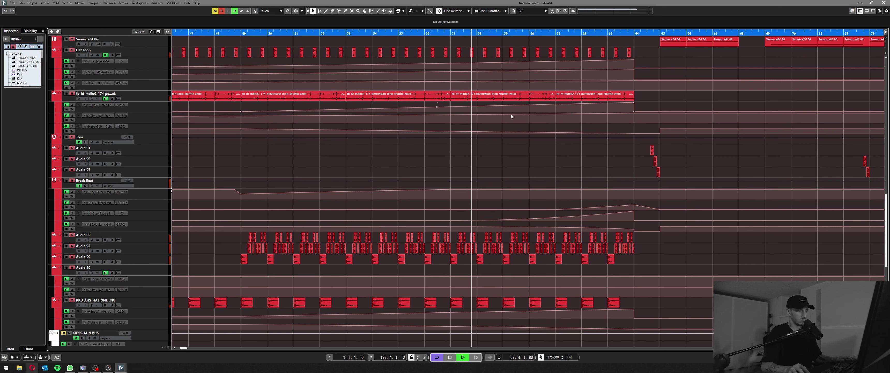
key(space)
Look over the remaining drum clips across the whole arrangement, unsolo the DRUMS folder and collapse it
scroll(501, 155, down, 1)
drag(660, 117, 445, 91)
scroll(456, 111, down, 5)
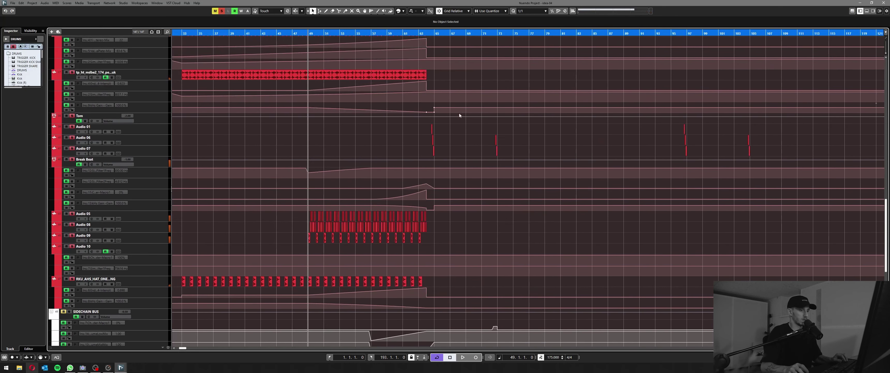
scroll(459, 115, down, 3)
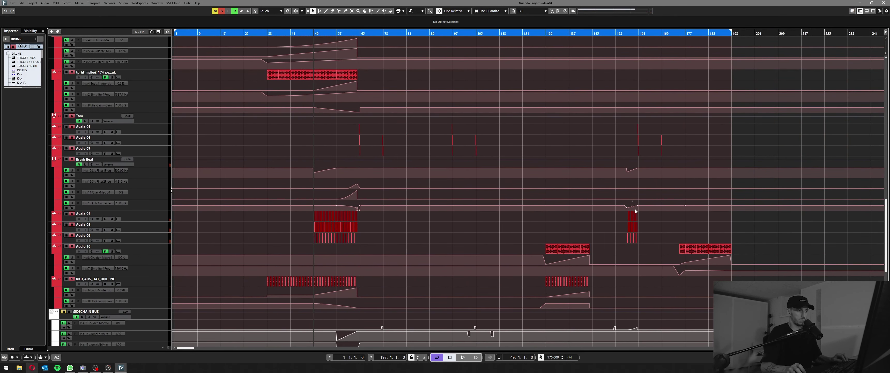
scroll(635, 211, up, 20)
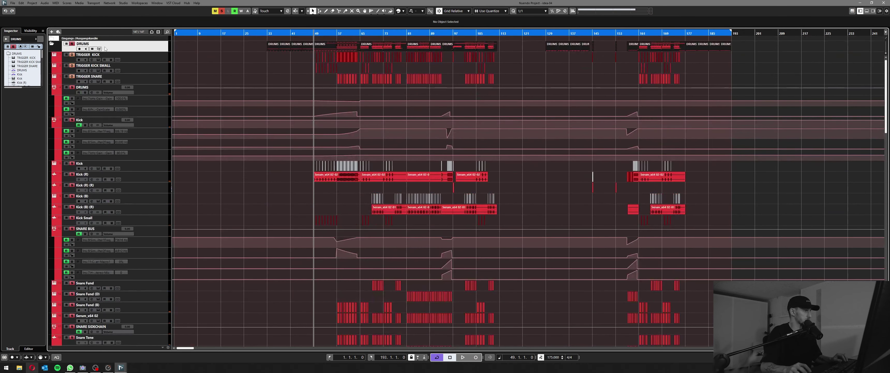
click(71, 44)
click(51, 44)
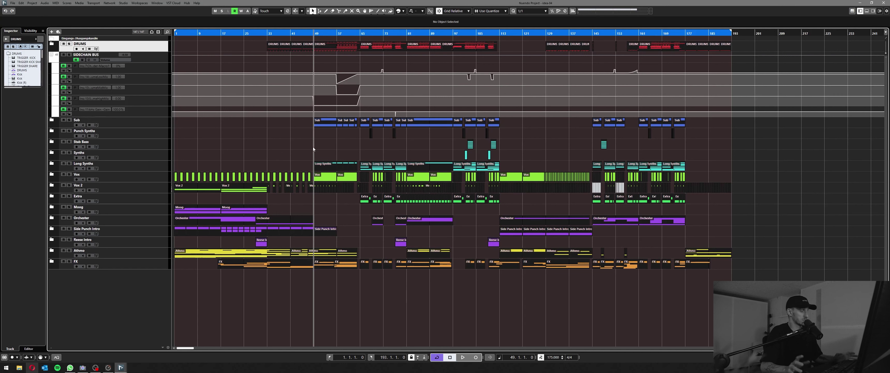
Expand the Long Synths folder and look through its tracks with the folder soloed, clearing the solo when done
click(52, 163)
scroll(262, 185, down, 5)
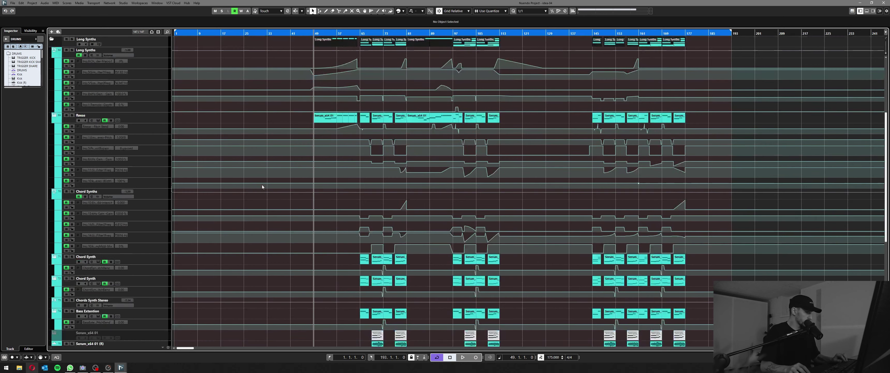
scroll(260, 183, up, 3)
click(148, 102)
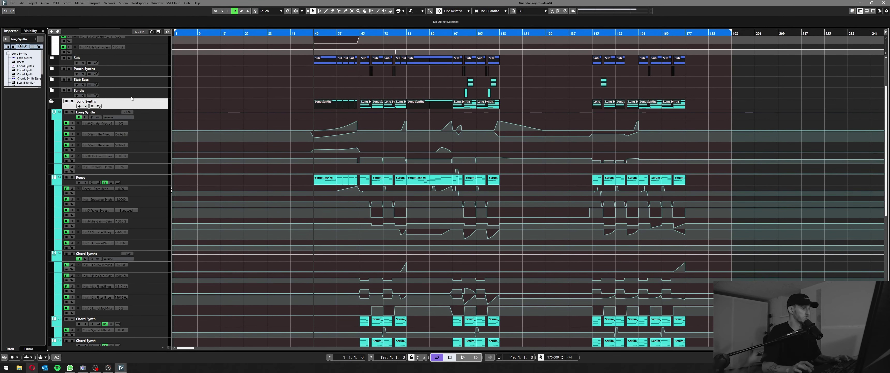
key(s)
scroll(314, 149, down, 3)
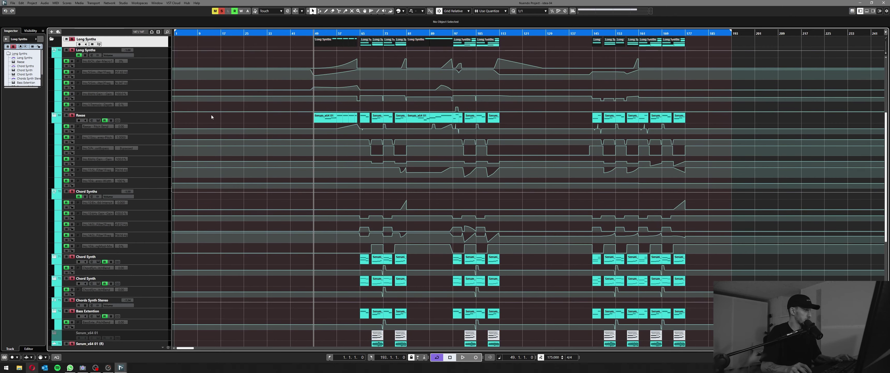
scroll(242, 128, down, 5)
scroll(292, 137, up, 5)
key(s)
Solo the Reese track and play it from bar 65
click(160, 119)
key(s)
key(space)
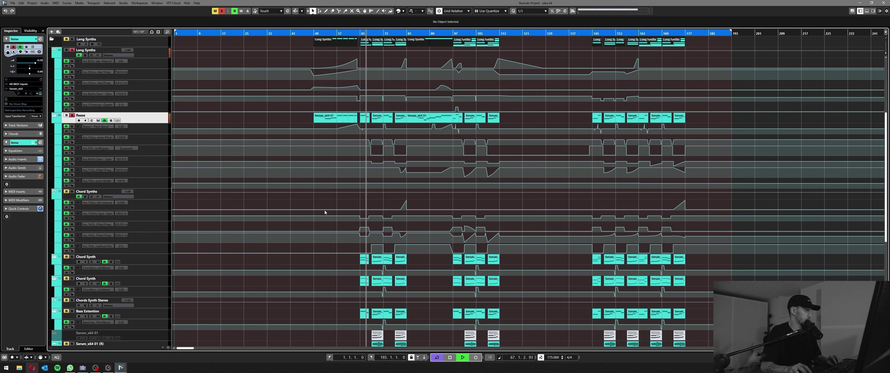
key(space)
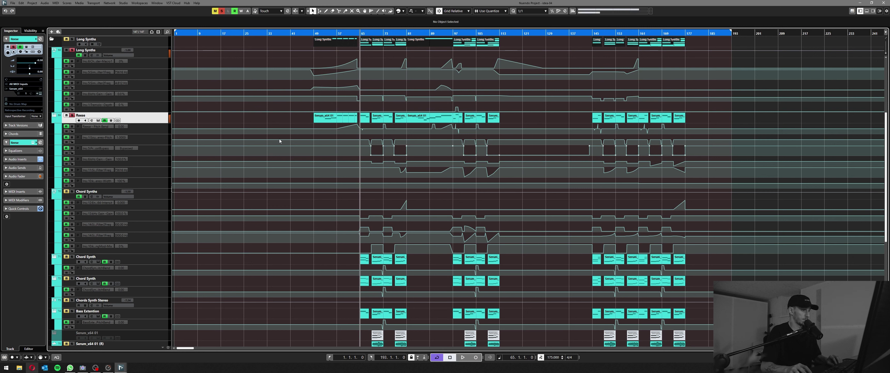
Inspect the Reese track's Serum instrument and its channel settings with the insert chain, closing both windows
click(98, 120)
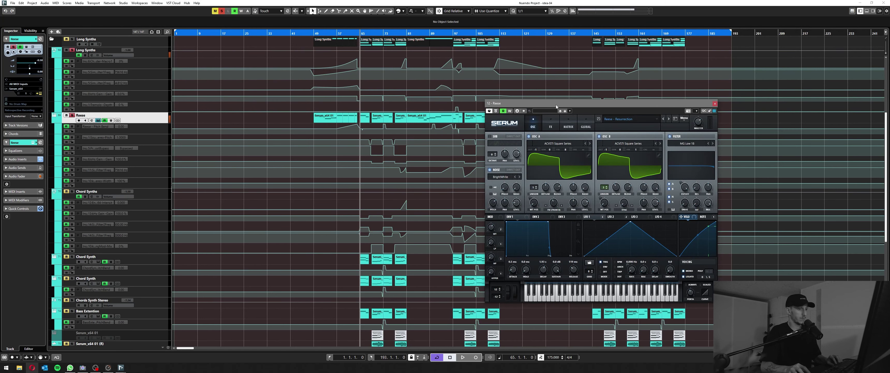
drag(556, 105, 431, 103)
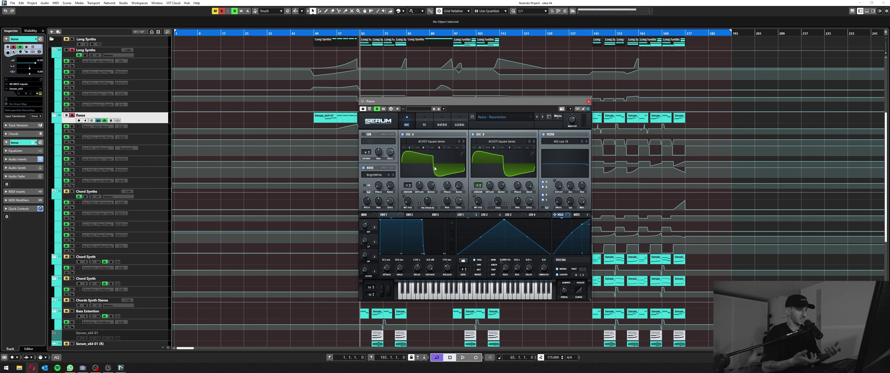
click(589, 101)
click(92, 120)
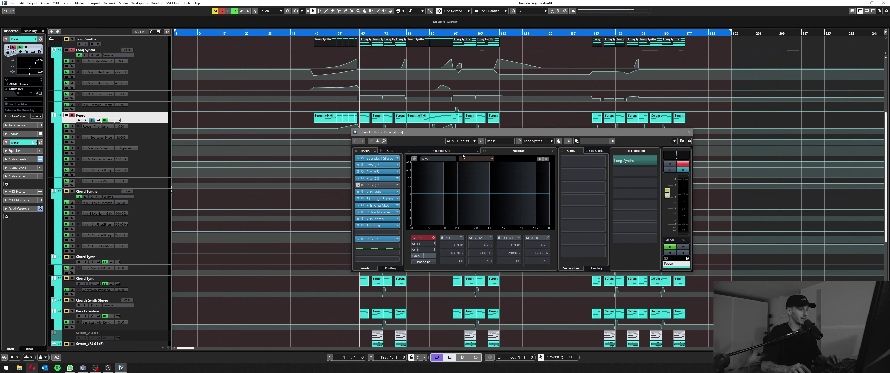
click(689, 132)
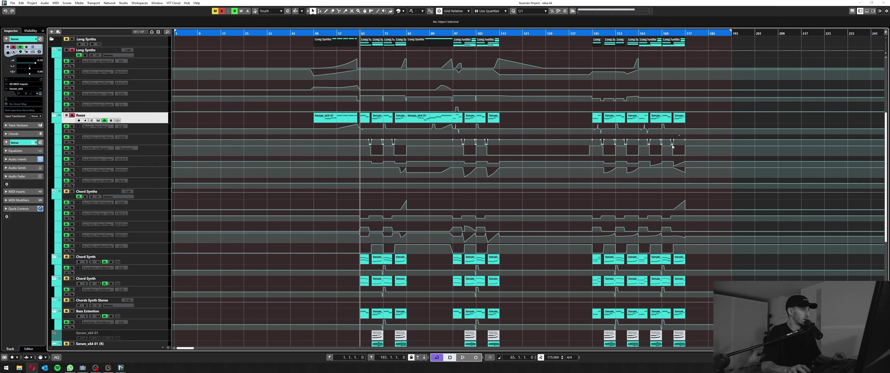
Solo the Chord Synths group instead of the Reese, play it from bar 65, and unsolo it
scroll(372, 134, down, 3)
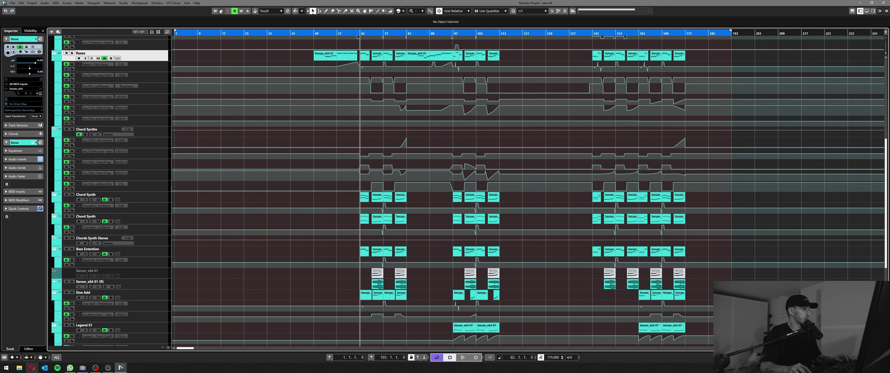
key(Down)
key(space)
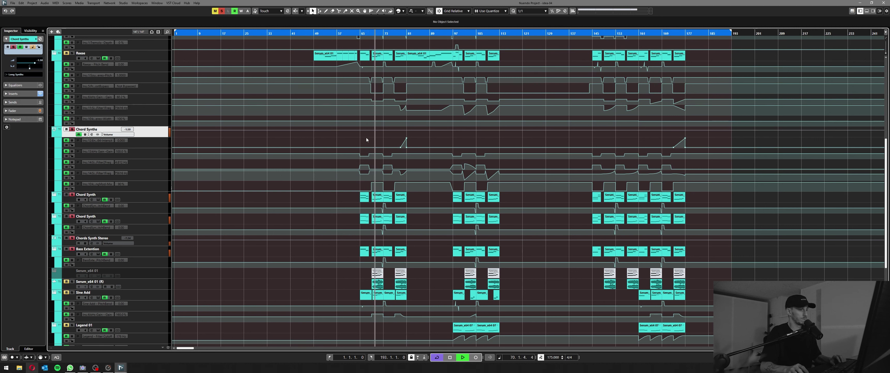
key(space)
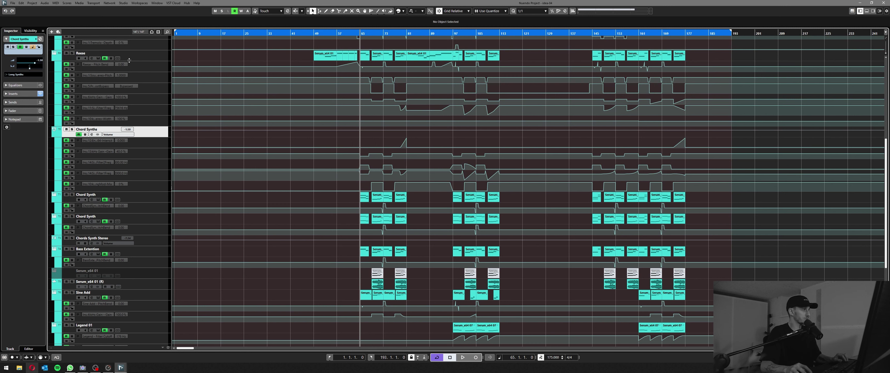
Solo the Reese track, play it from bar 69, and clear all solo and mute states
click(333, 51)
click(372, 34)
key(space)
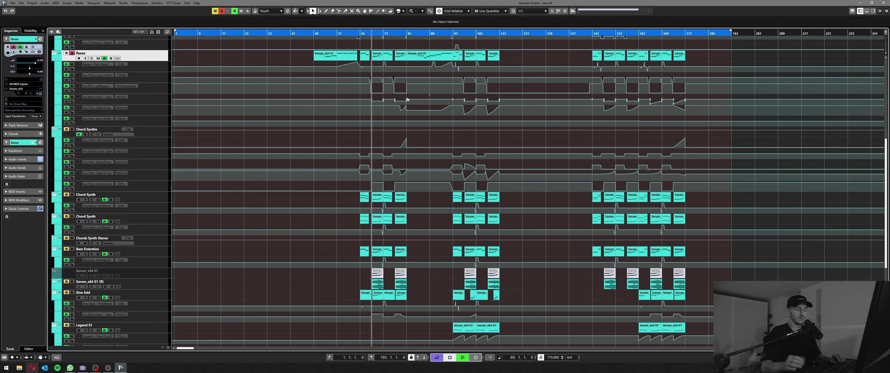
key(space)
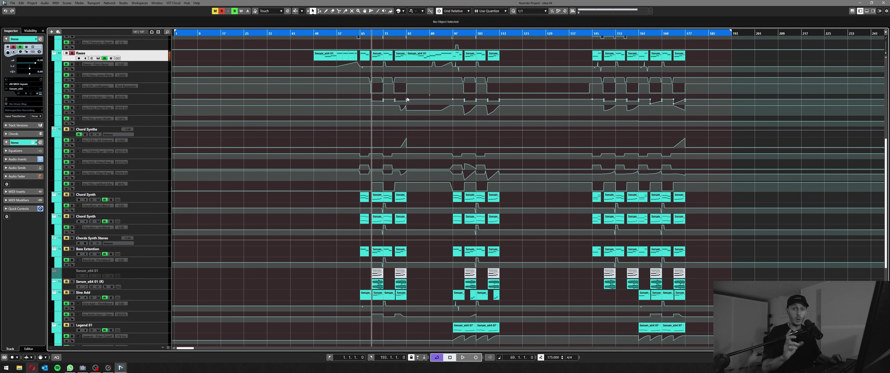
scroll(407, 99, down, 5)
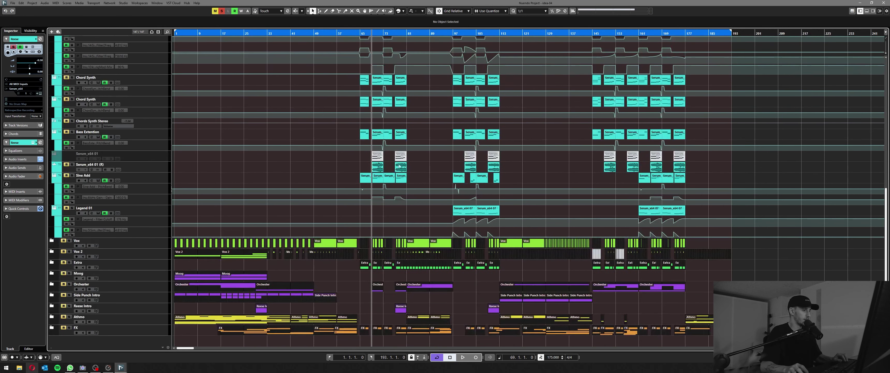
click(222, 10)
click(216, 10)
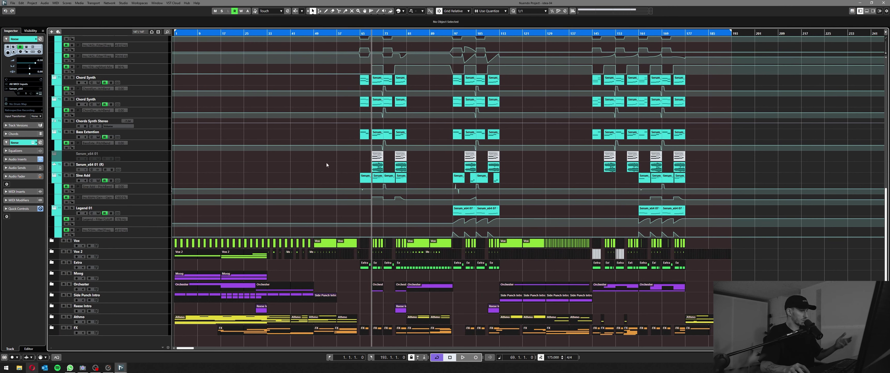
Solo the Serum_x64 01 (R) track, play it from bar 69, and clear the solo state
click(146, 179)
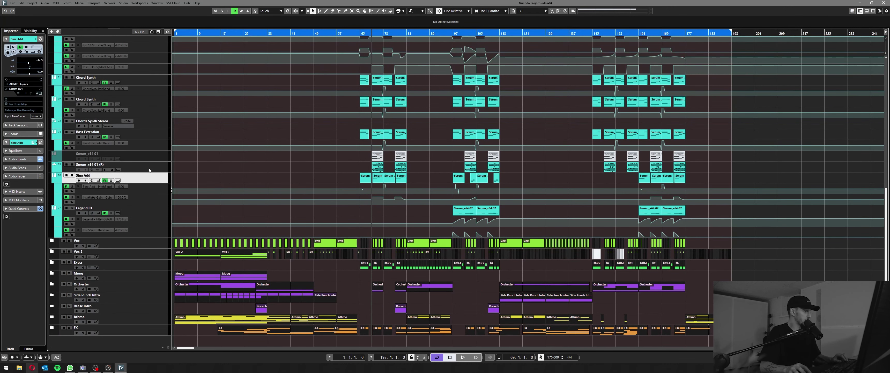
click(148, 169)
key(s)
key(h)
key(h)
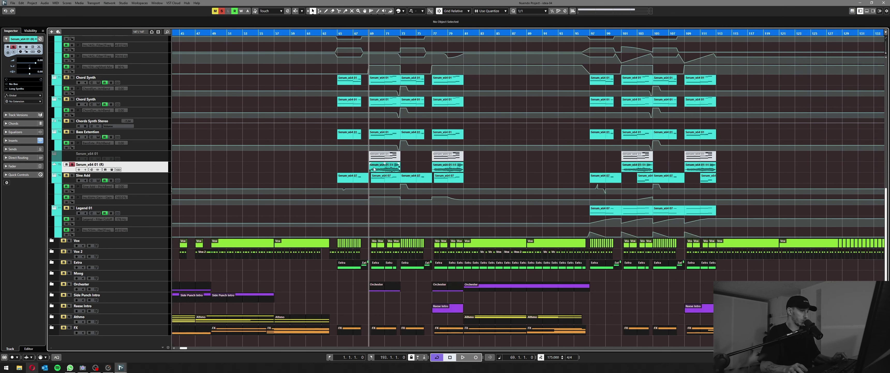
key(space)
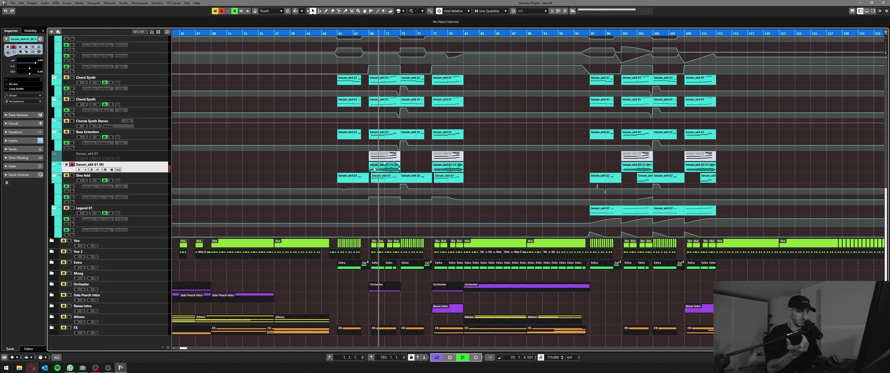
key(space)
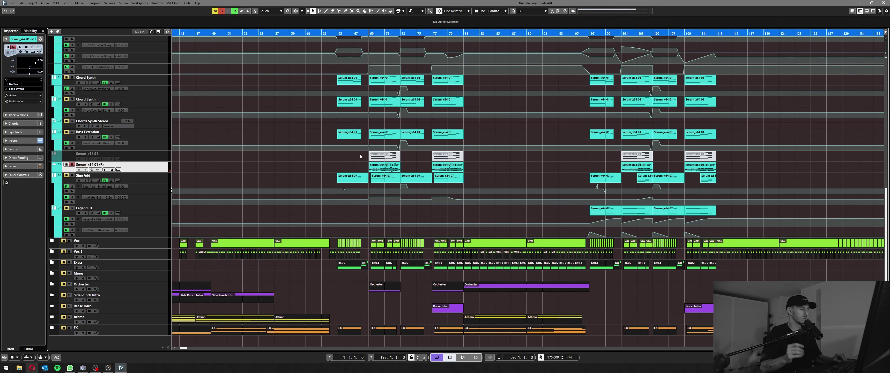
click(150, 152)
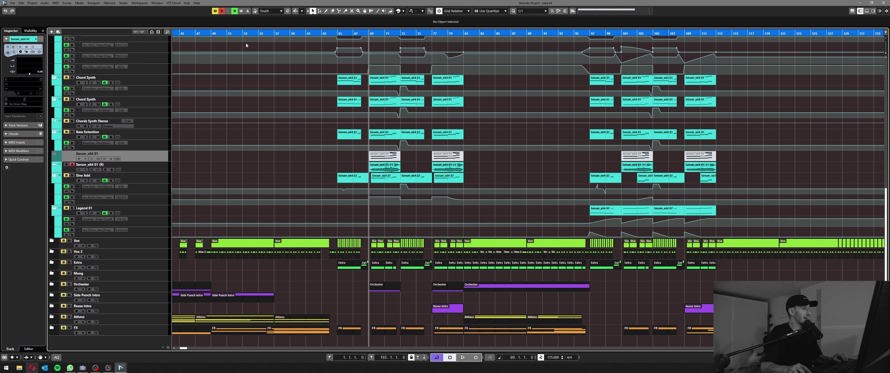
click(222, 11)
Solo the Sine Add track, check its Serum instrument, and play the track from bar 69
click(160, 178)
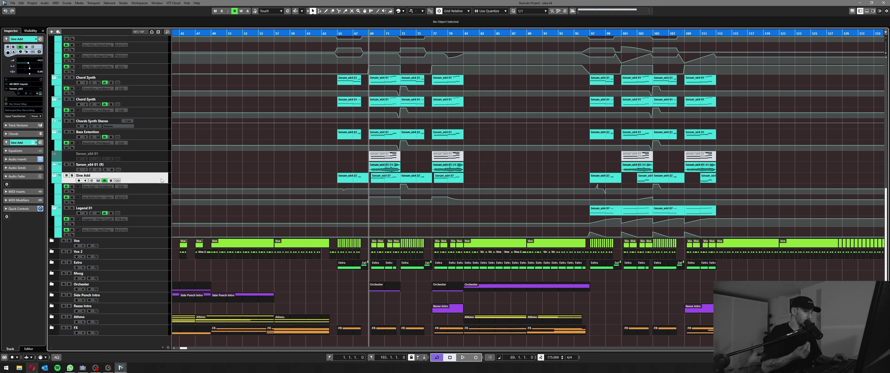
key(s)
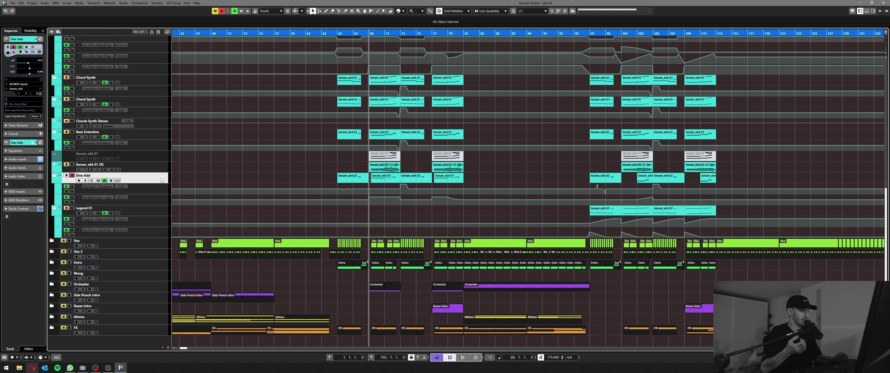
key(e)
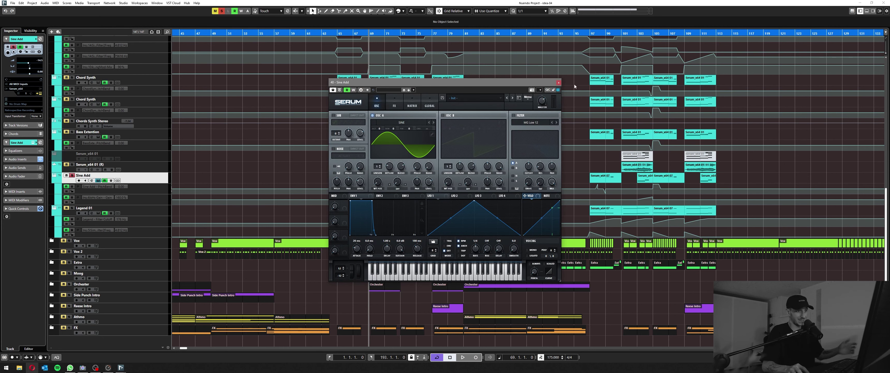
click(559, 82)
key(space)
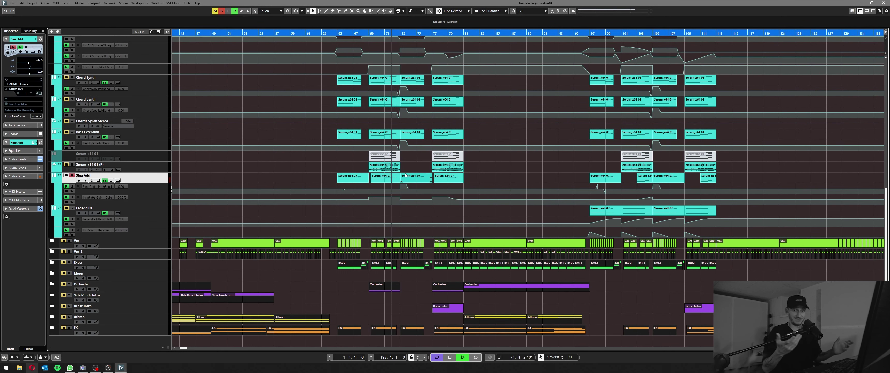
key(space)
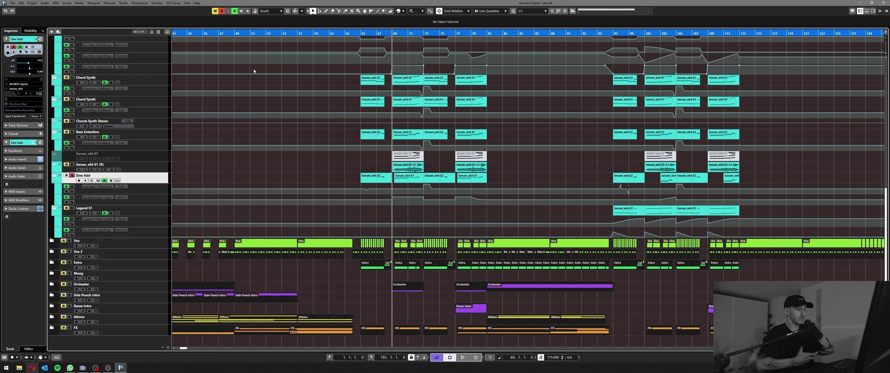
Solo the whole Long Synths folder instead of Sine Add and play it from bar 65
scroll(379, 89, up, 10)
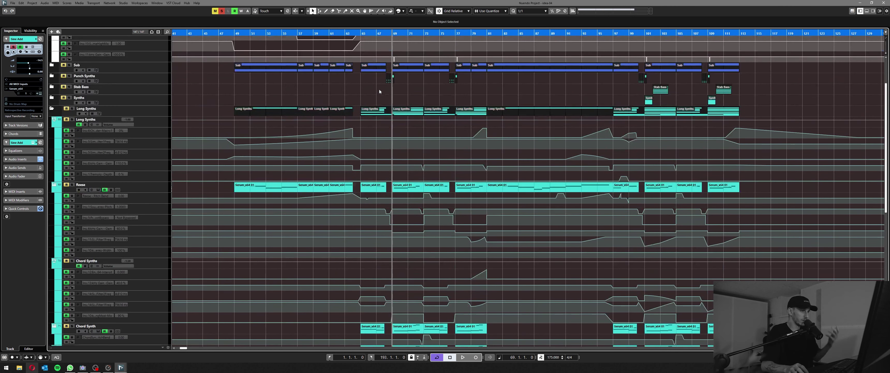
key(s)
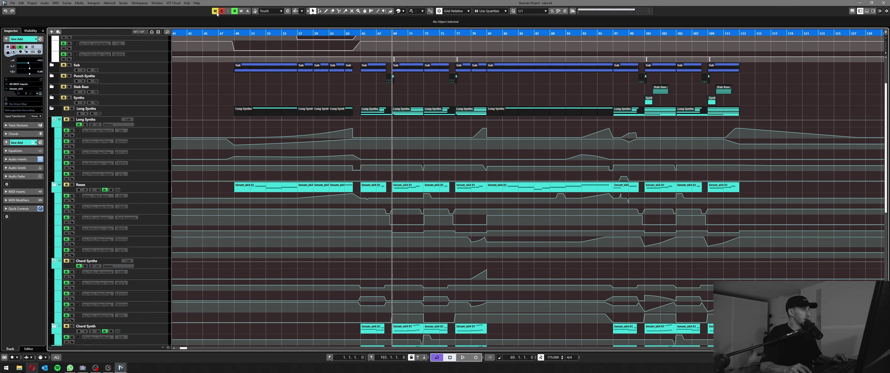
click(135, 115)
key(s)
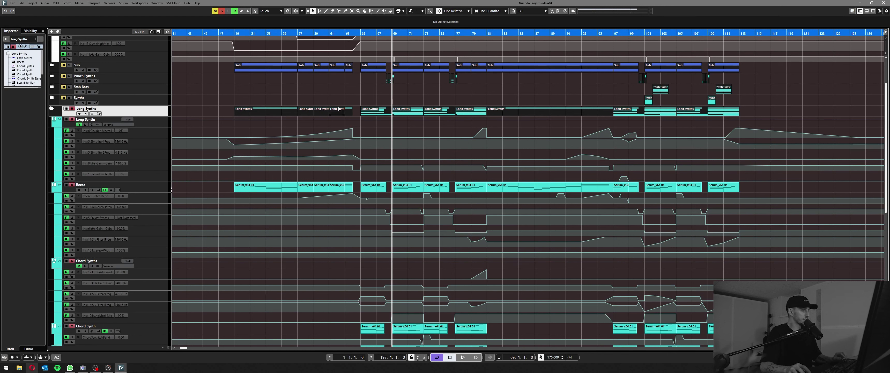
click(361, 34)
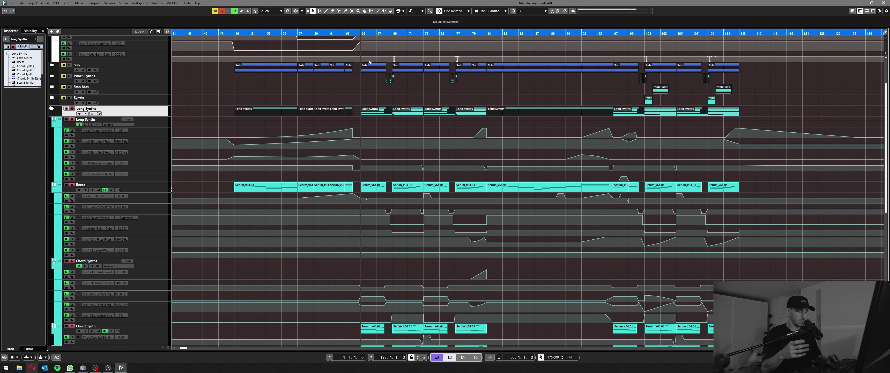
key(space)
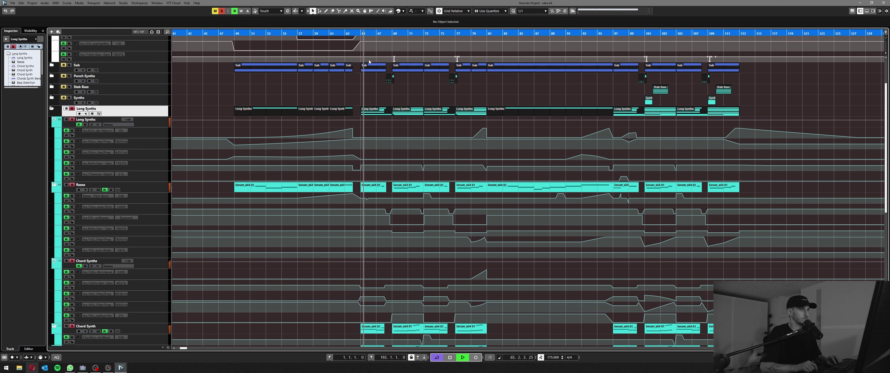
scroll(381, 168, down, 3)
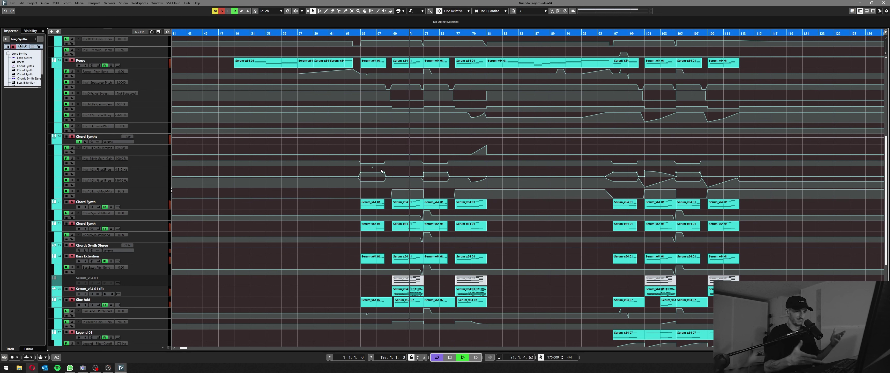
key(space)
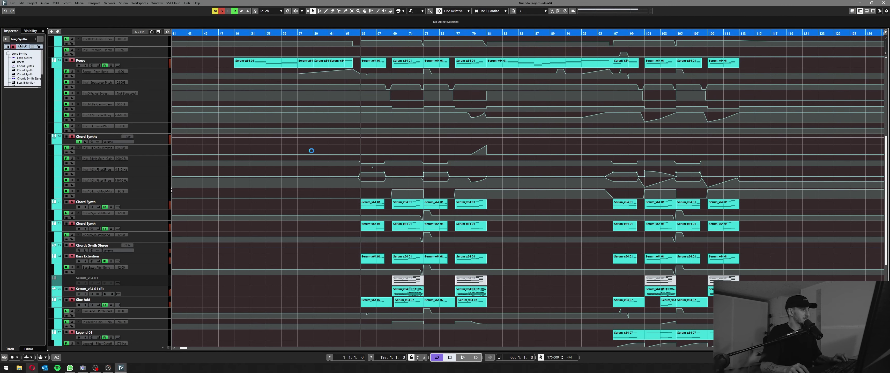
Collapse the Long Synths folder and clear all solo states
scroll(346, 153, up, 5)
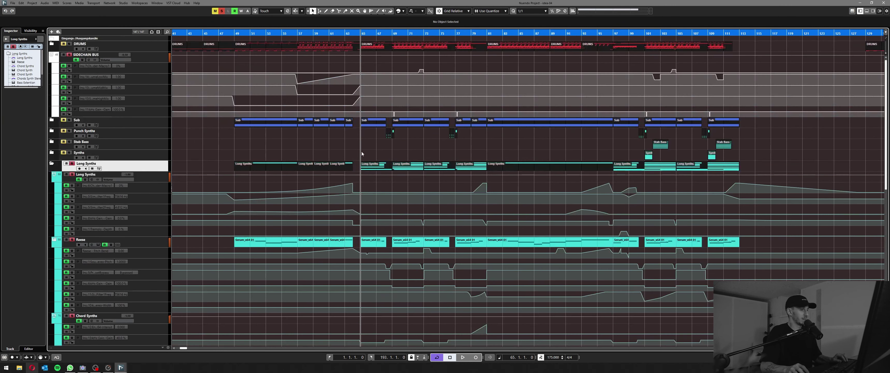
click(52, 164)
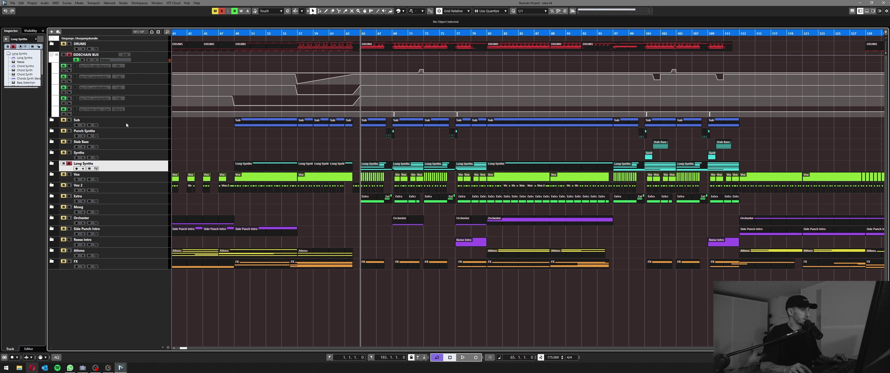
click(223, 12)
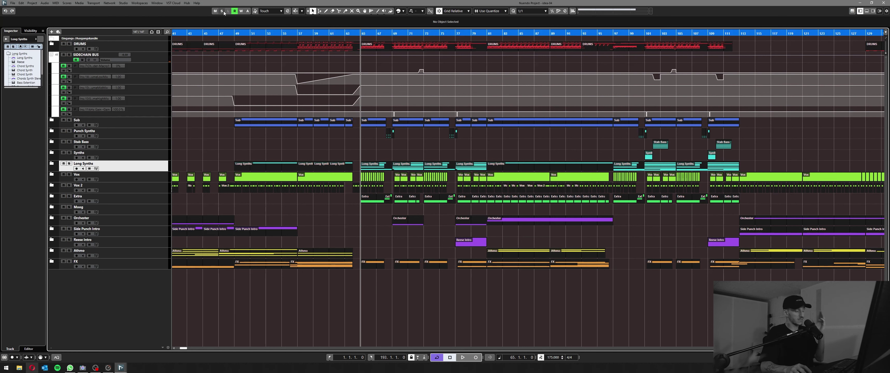
Expand the Punch Synths folder, solo it, and play it from bar 68
click(61, 135)
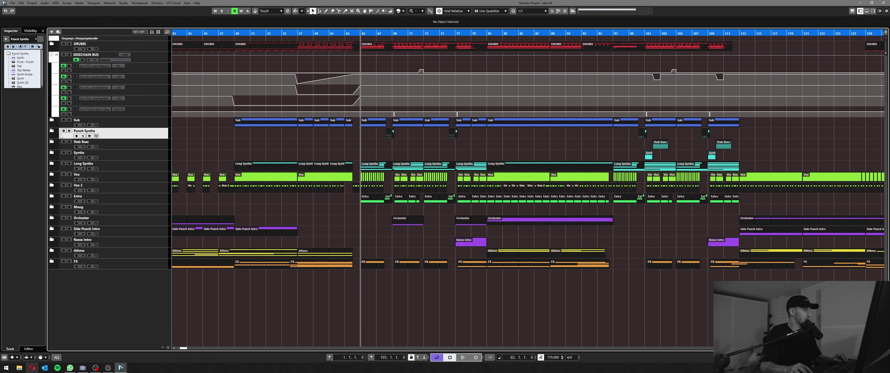
click(52, 131)
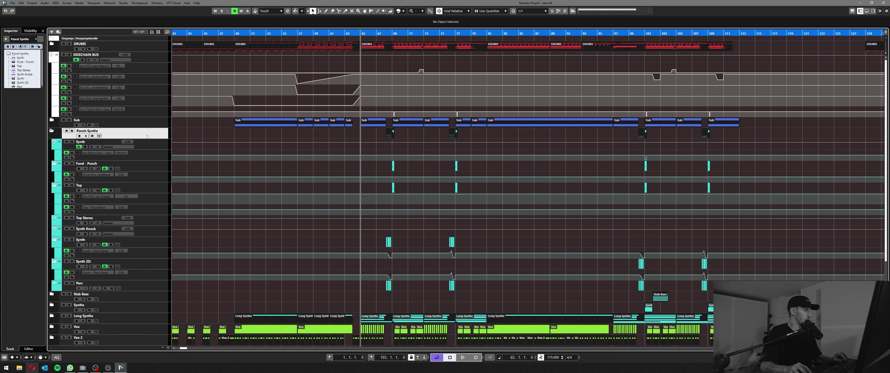
key(s)
scroll(340, 32, up, 5)
click(340, 33)
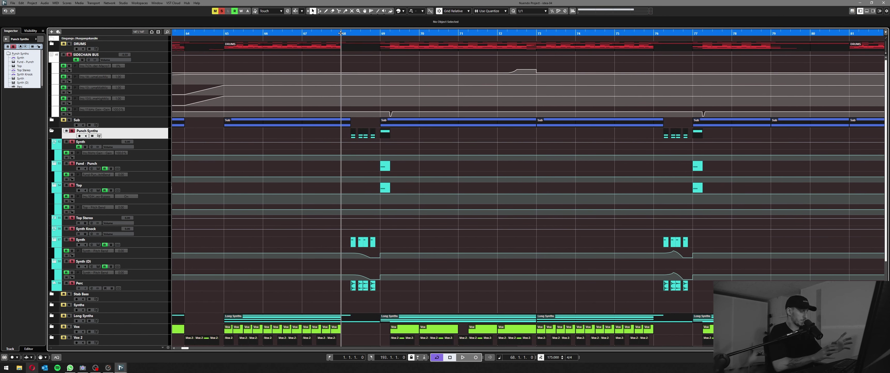
key(space)
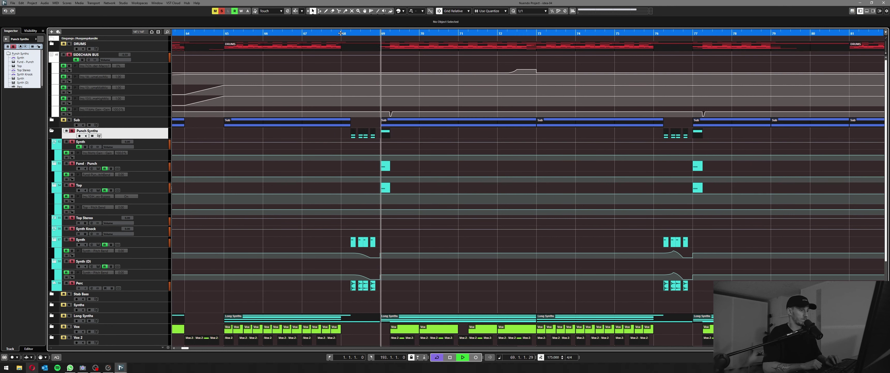
key(space)
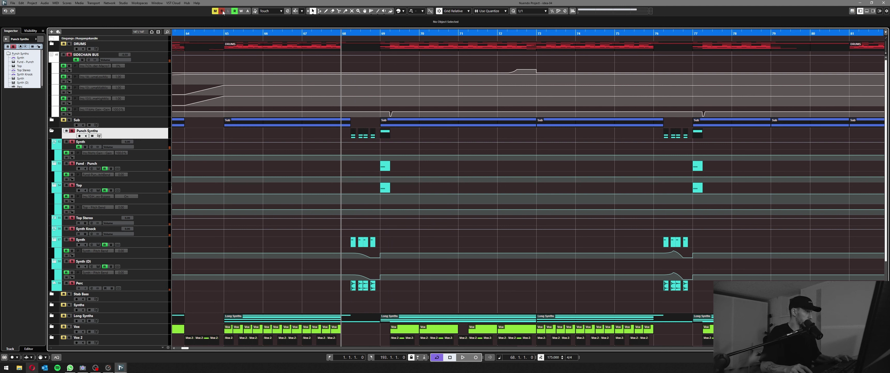
Solo only the Synth track below Synth Knock and play it from bar 68
click(101, 242)
key(space)
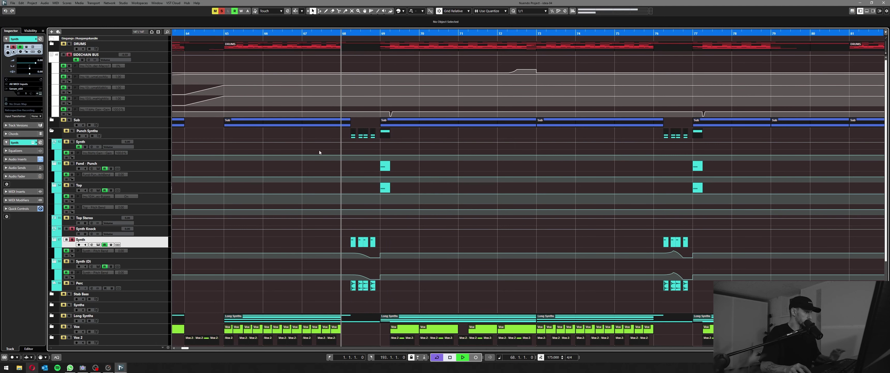
key(space)
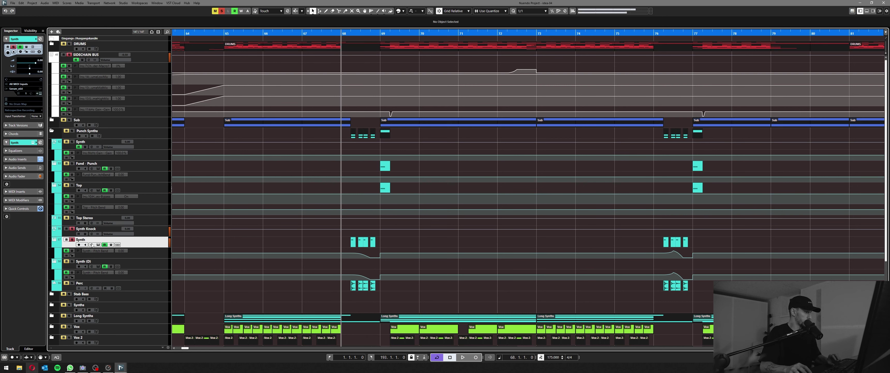
Show the Synth track's Serum instrument and channel settings side by side
click(99, 244)
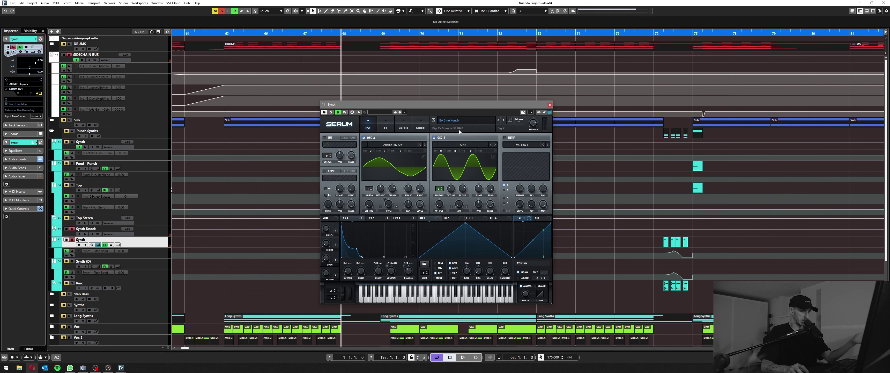
drag(451, 106, 458, 101)
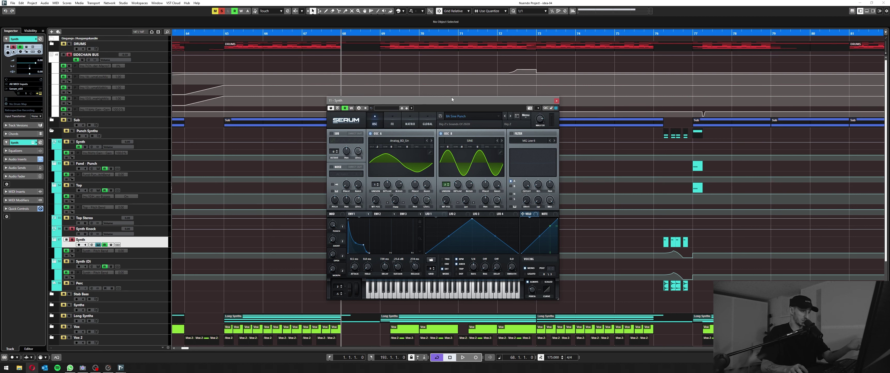
click(92, 244)
drag(514, 102, 319, 105)
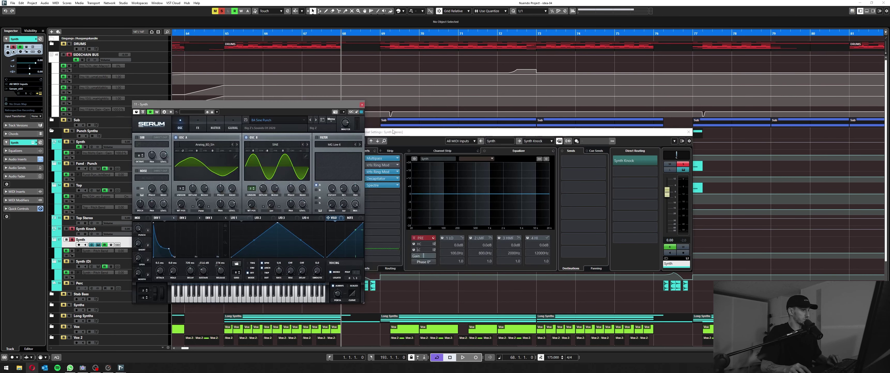
drag(363, 133, 475, 134)
Bypass the Multipass, second kHs Ring Mod, Decapitator and Spectre inserts on the Synth channel and play the dry sound from bar 68
click(469, 158)
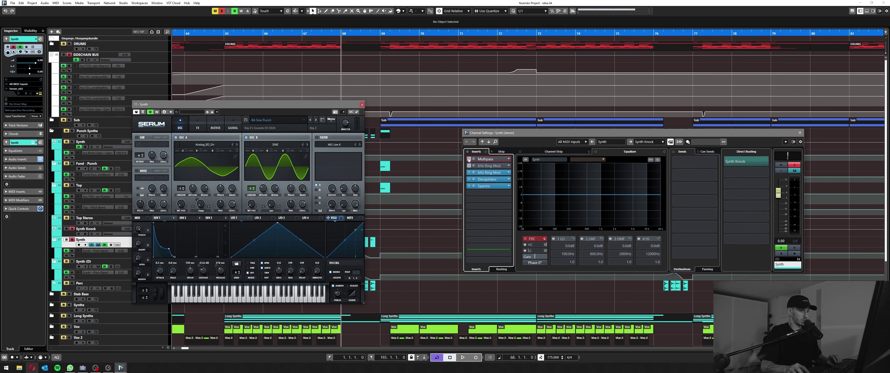
click(469, 172)
click(470, 179)
click(469, 186)
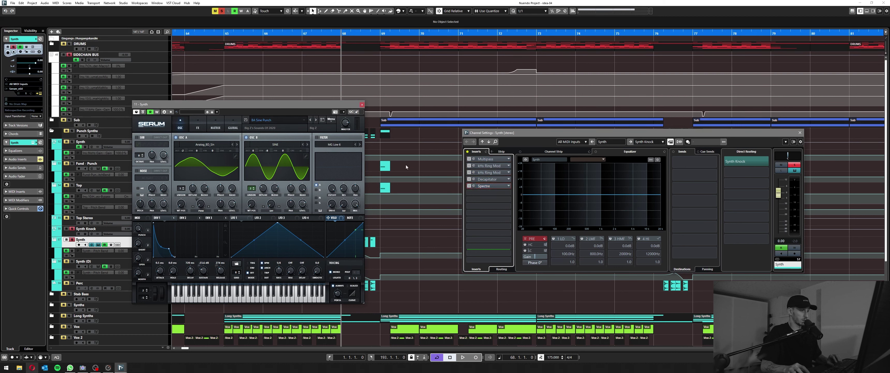
key(space)
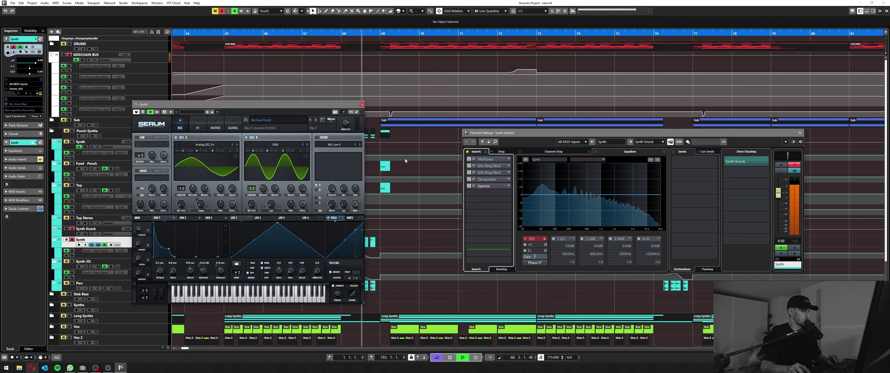
Re-enable the Spectre, Decapitator, second kHs Ring Mod and Multipass inserts and reposition the channel settings window
click(469, 186)
click(470, 179)
click(469, 172)
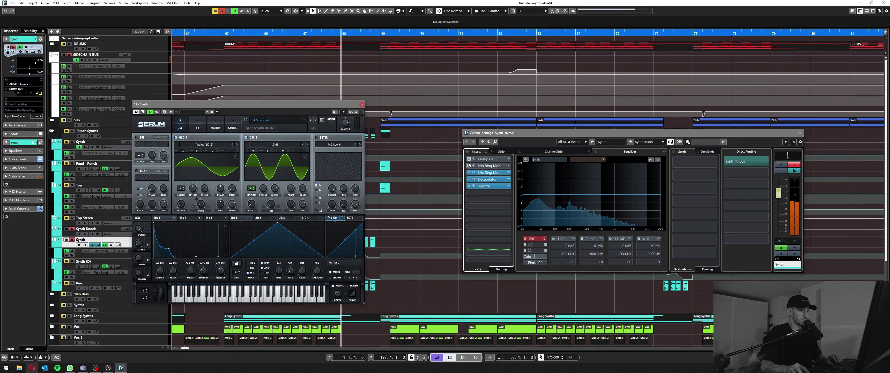
click(469, 159)
drag(497, 134, 470, 134)
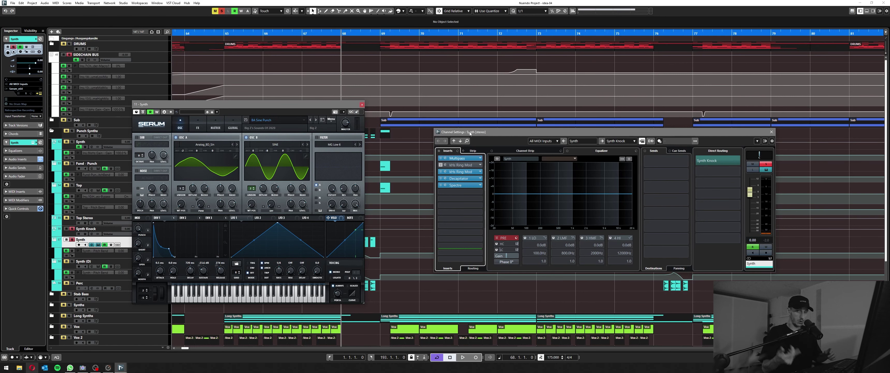
Move the Synth track's Serum window over the arrangement, play the sound from bar 68 and close the instrument
drag(347, 106, 358, 110)
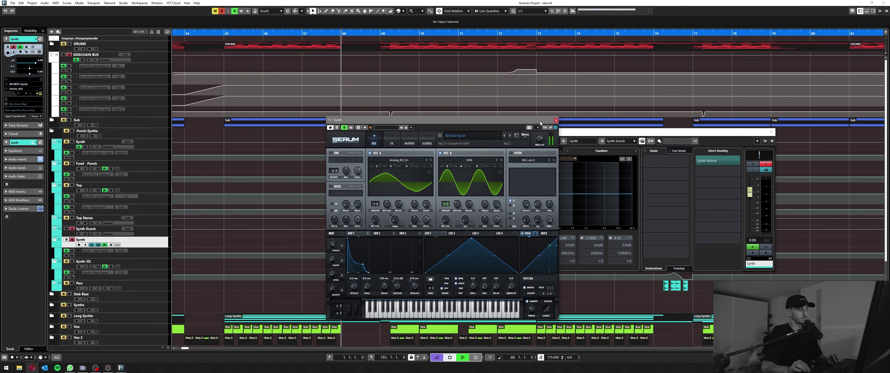
key(space)
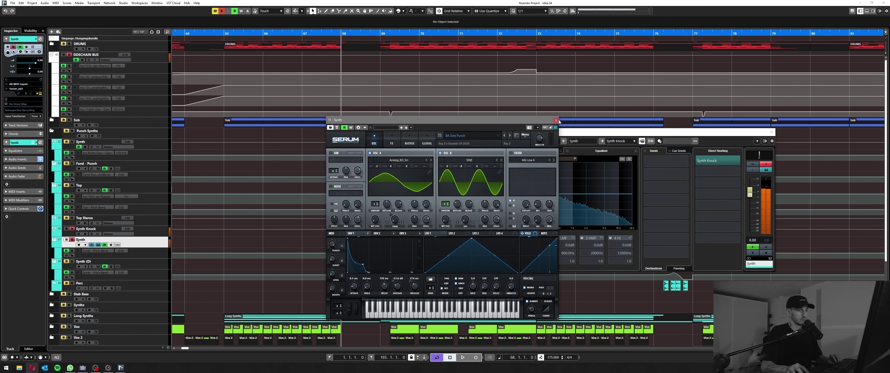
click(556, 120)
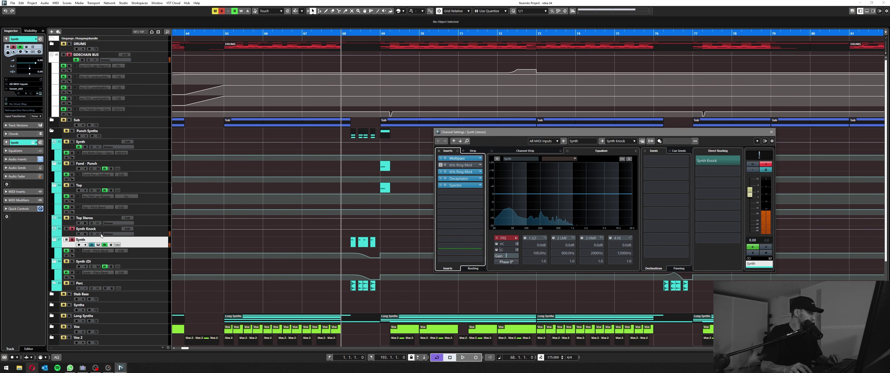
Inspect the kHs Transient Shaper insert in the Synth Knock channel settings and close the windows
click(89, 234)
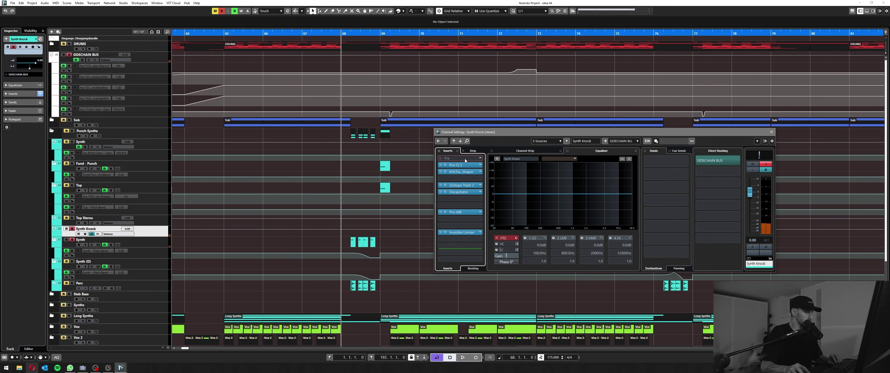
click(461, 172)
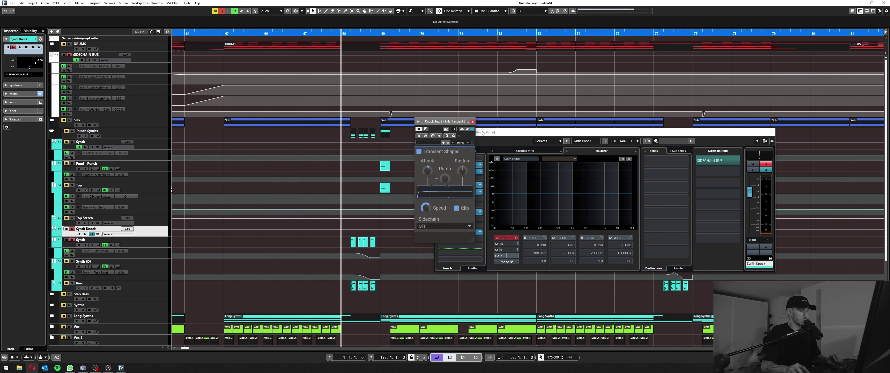
click(483, 132)
click(771, 132)
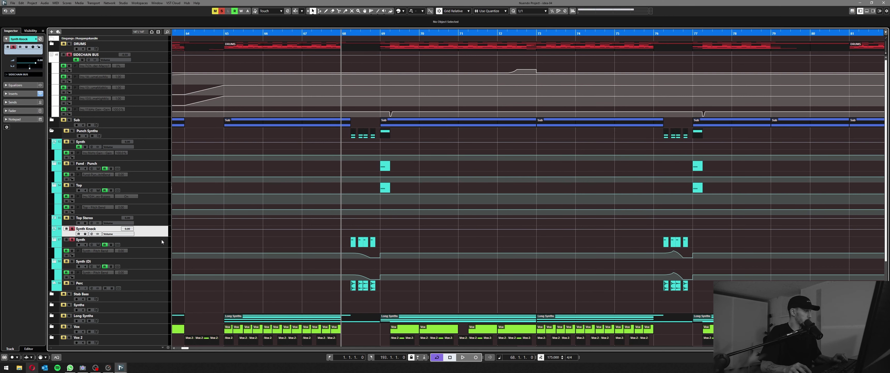
Clear all solos, solo only the Perc track and play it from bar 68
key(Down)
click(221, 12)
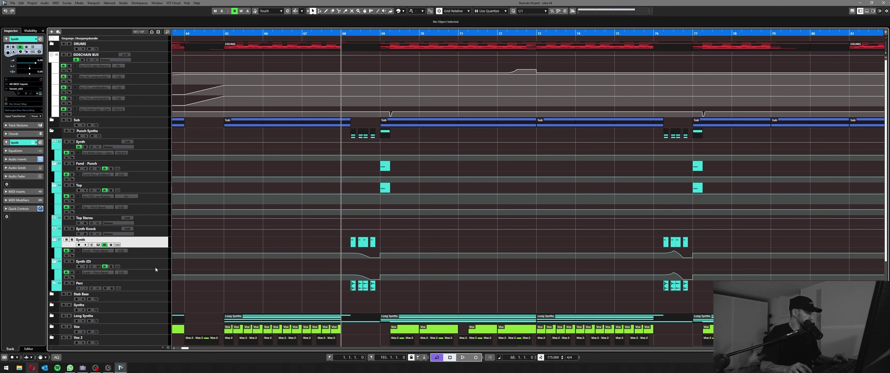
click(155, 289)
key(s)
scroll(313, 287, up, 3)
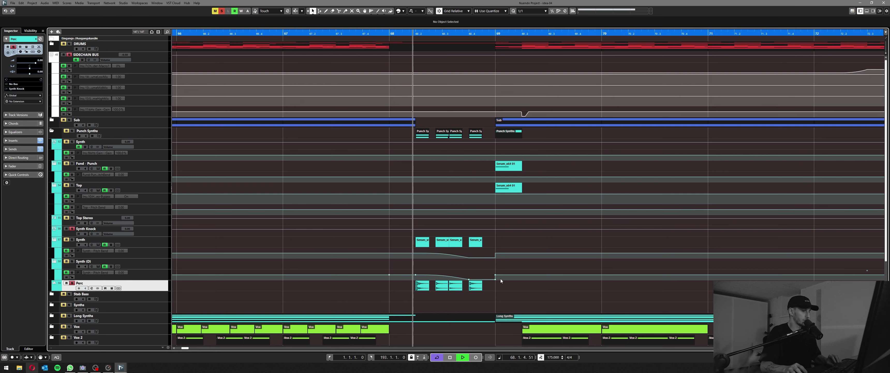
key(space)
Solo the Synth Knock group instead of Perc and play it from bar 68
click(335, 231)
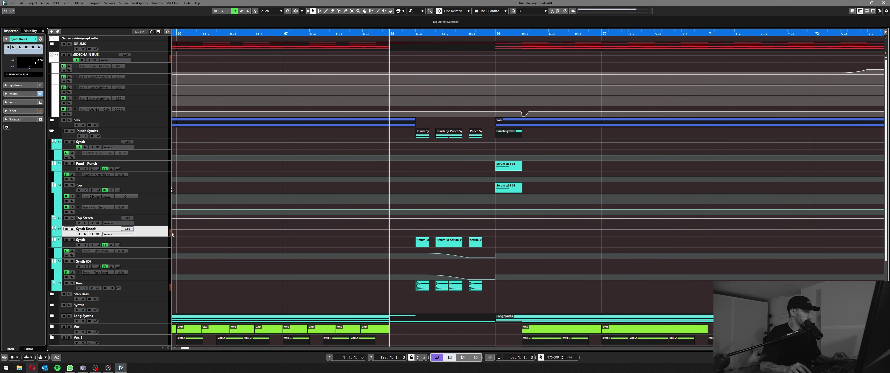
key(g)
key(g)
key(space)
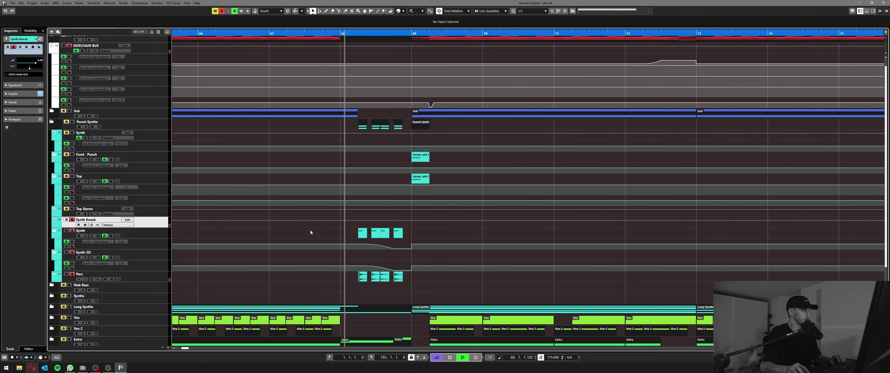
key(space)
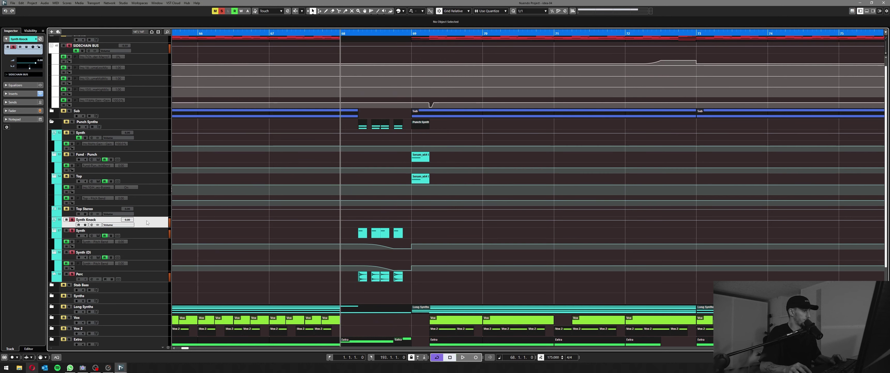
Clear the solos, solo the upper Synth group of the Punch Synths and view the Fund - Punch track's Serum instrument
click(222, 11)
click(156, 140)
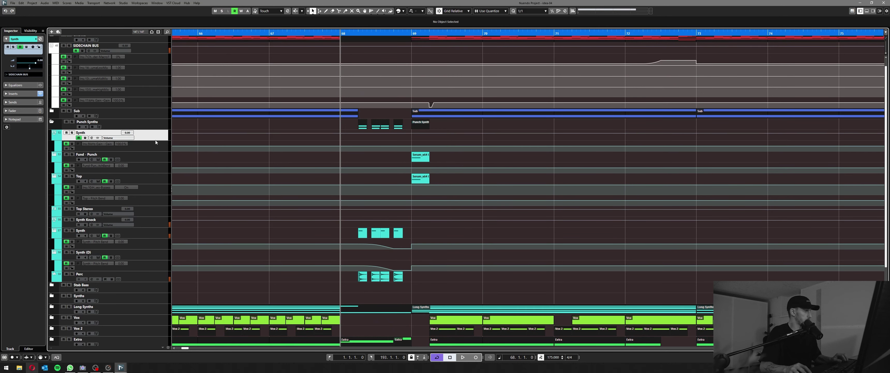
click(156, 161)
key(s)
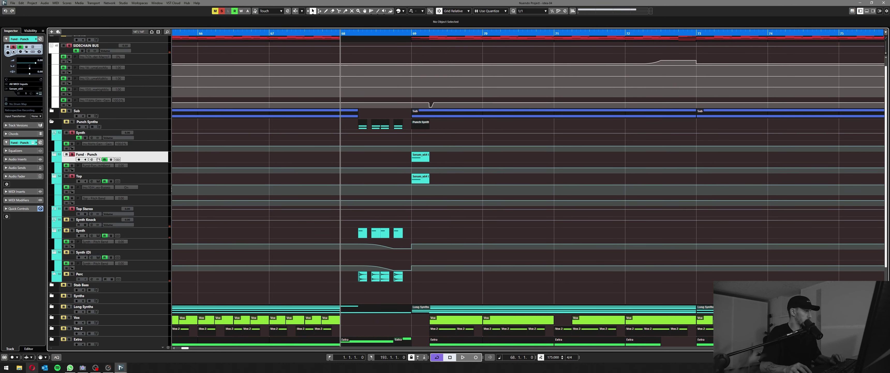
click(98, 159)
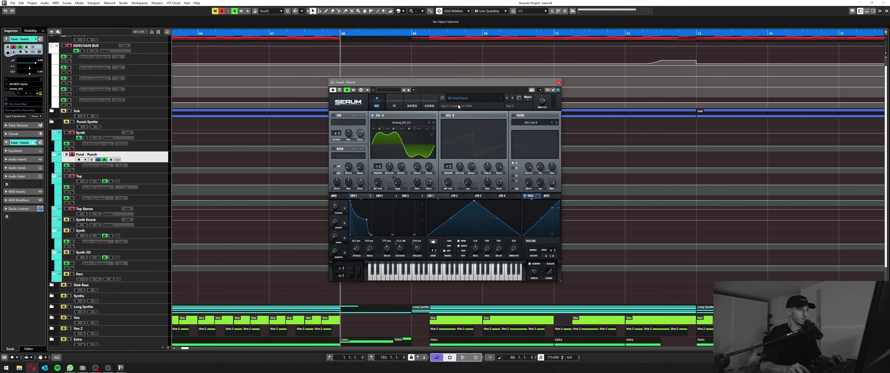
click(559, 83)
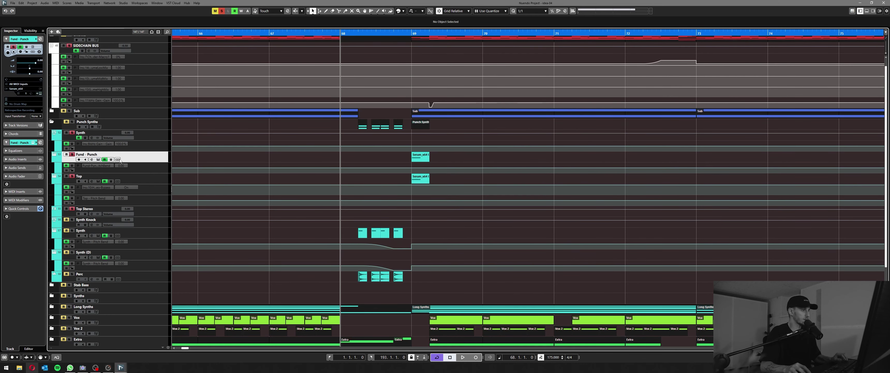
Solo only the Fund - Punch track and play it from bar 69
click(412, 33)
key(s)
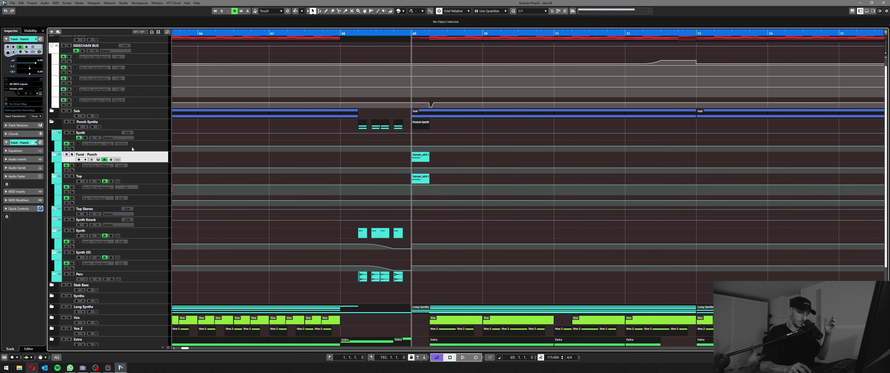
key(s)
key(space)
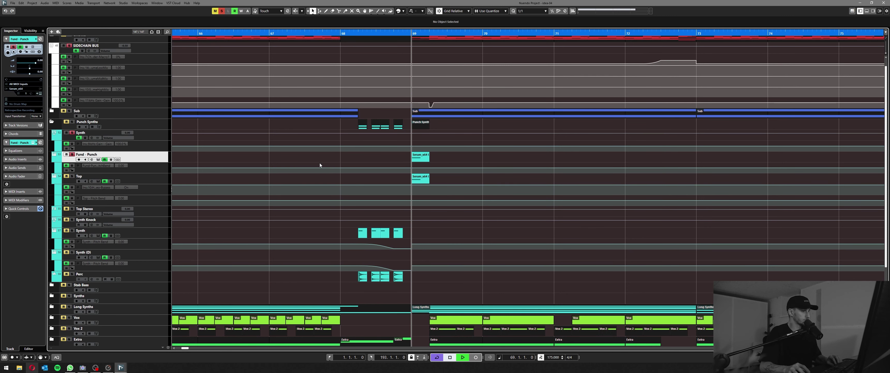
key(space)
Solo only the Top track and play it from bar 69
click(196, 183)
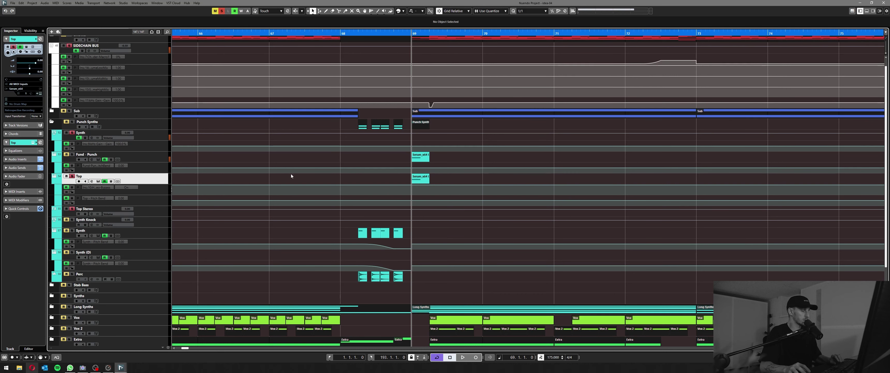
key(space)
key(space)
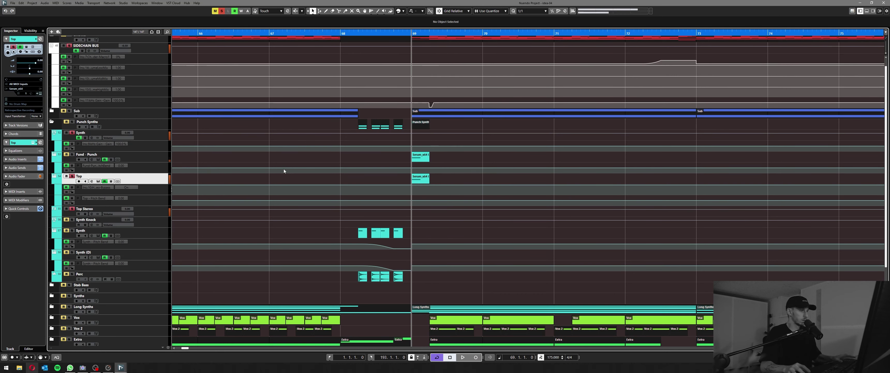
Show the Top track's Serum instrument and audition several notes on its keyboard
click(99, 181)
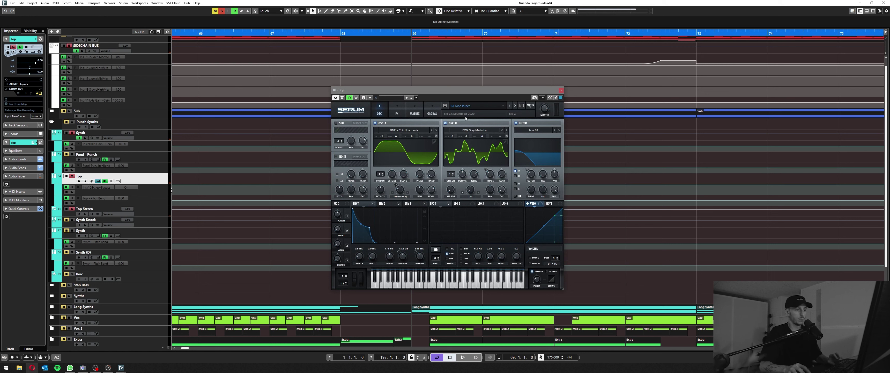
click(434, 279)
click(416, 280)
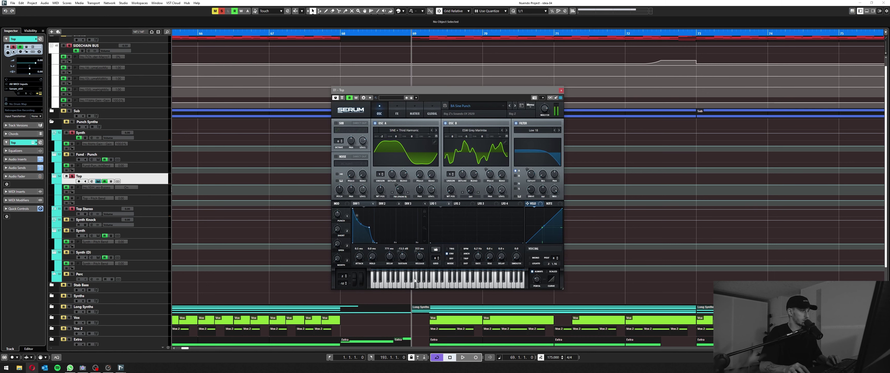
click(401, 280)
click(409, 281)
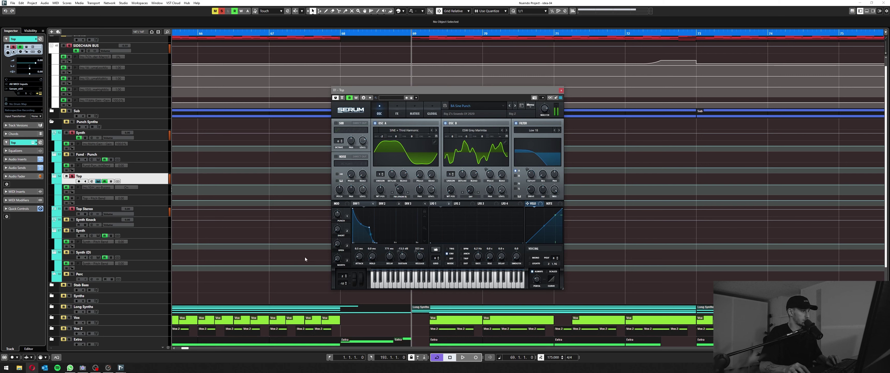
Inspect the ShaperBox 3 insert in the Top track's channel settings and close the plug-in
click(92, 181)
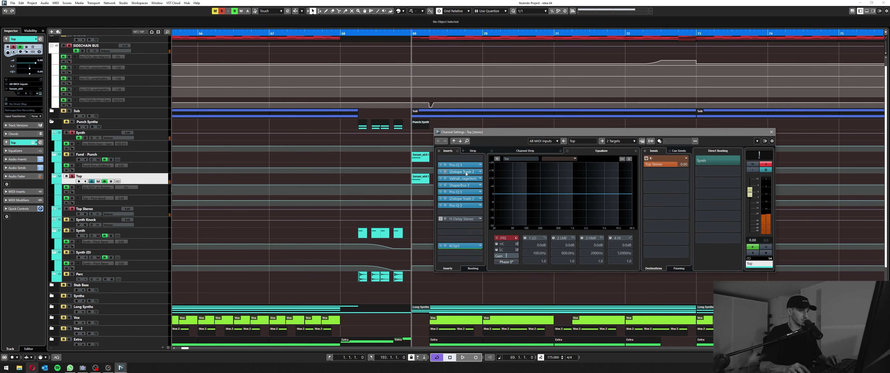
click(460, 185)
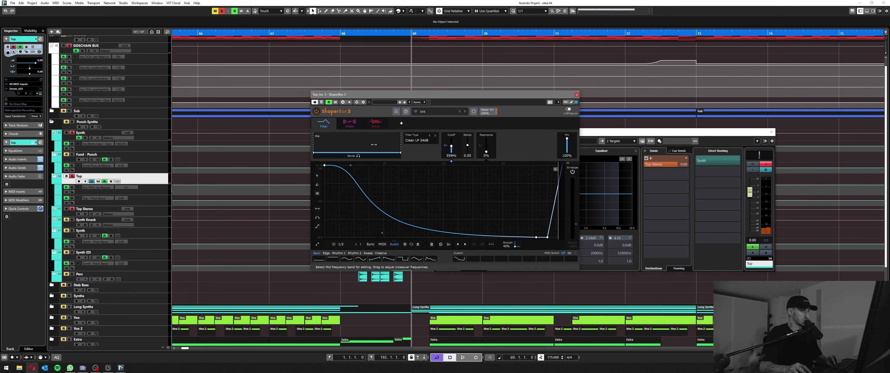
click(576, 95)
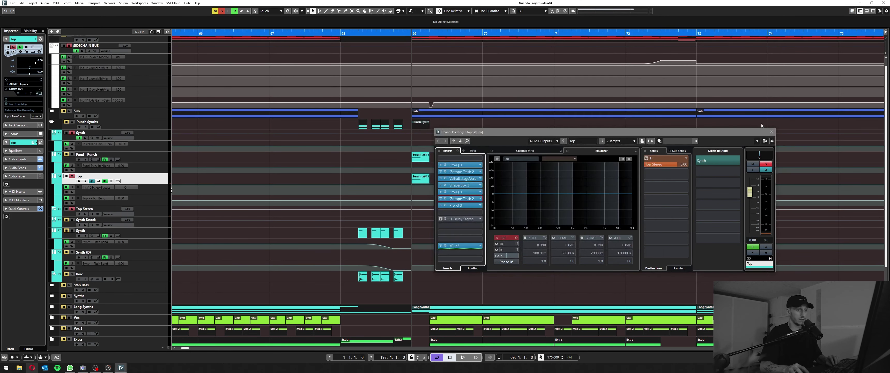
Clear all solos, collapse the Punch Synths folder, expand the Sub folder and place the playback cursor at bar 65
click(223, 13)
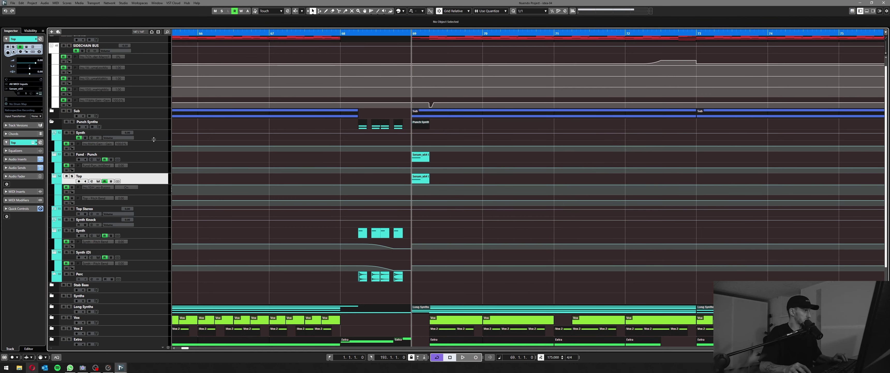
click(132, 111)
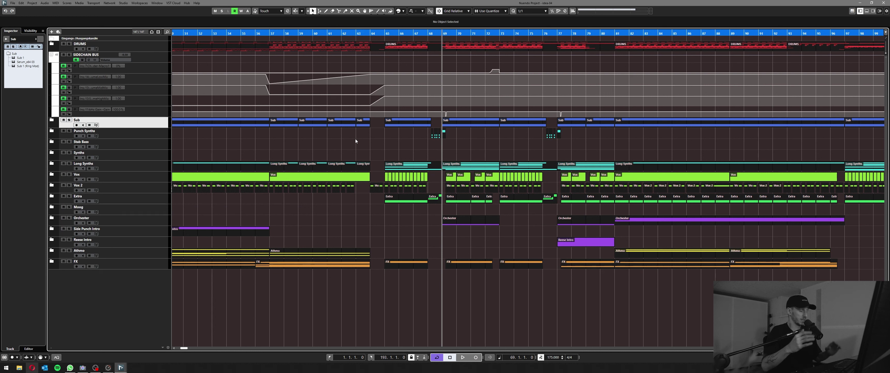
click(385, 33)
click(51, 120)
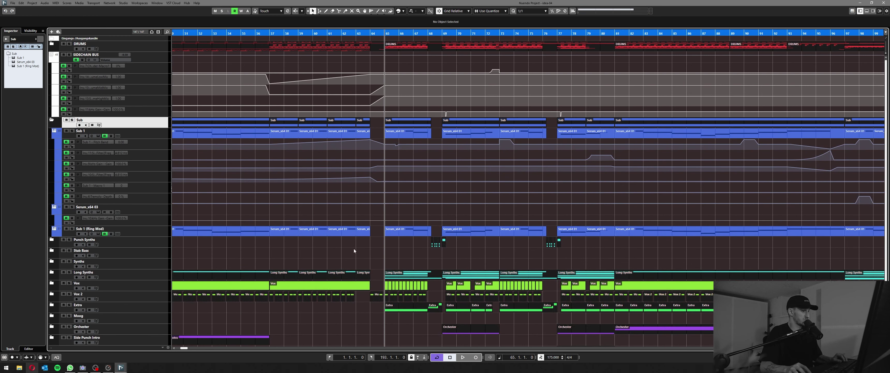
scroll(271, 261, down, 4)
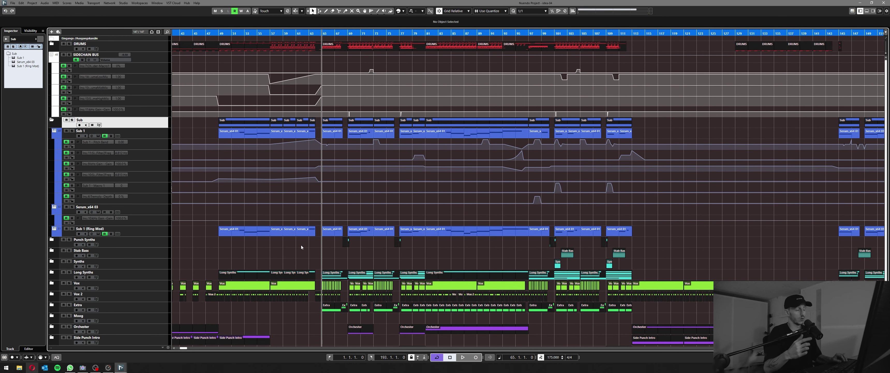
scroll(301, 245, up, 4)
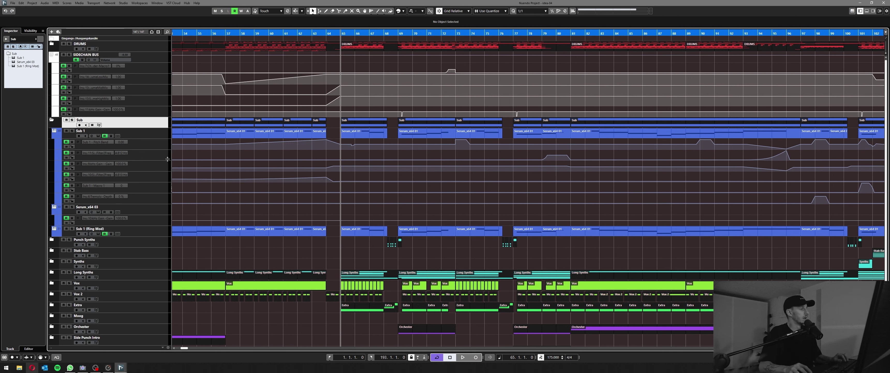
Show the Sub 1 track's Serum instrument, solo the track and play it from bar 65
click(165, 131)
click(98, 136)
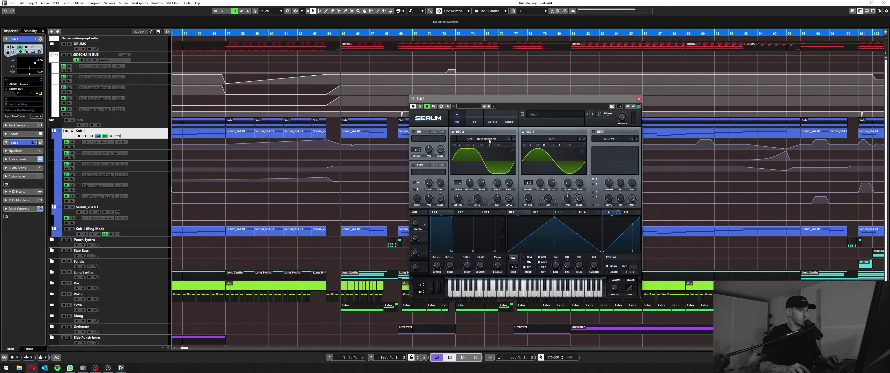
click(153, 133)
key(s)
key(space)
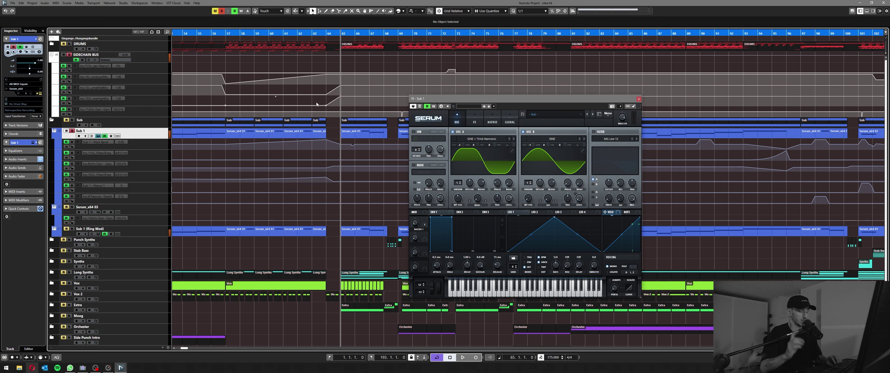
key(space)
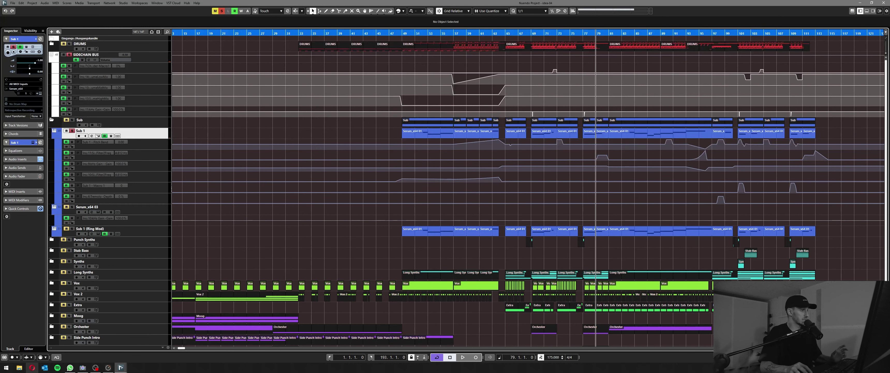
Show Sub 1's Serum instrument again and reposition its window over the arrangement
click(98, 136)
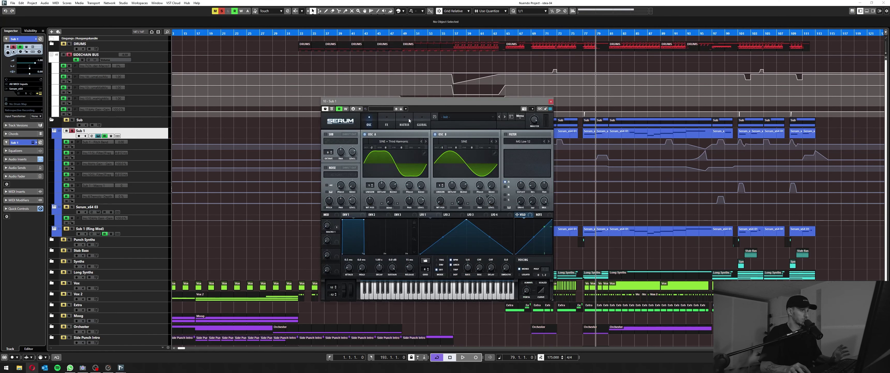
drag(360, 101, 390, 97)
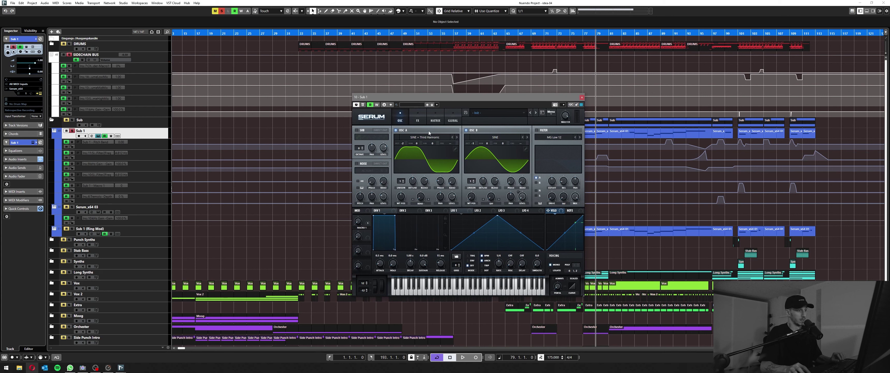
Examine oscillator A's waveform in Serum's wavetable editor, then close the editor and the Sub 1 instrument window
click(455, 149)
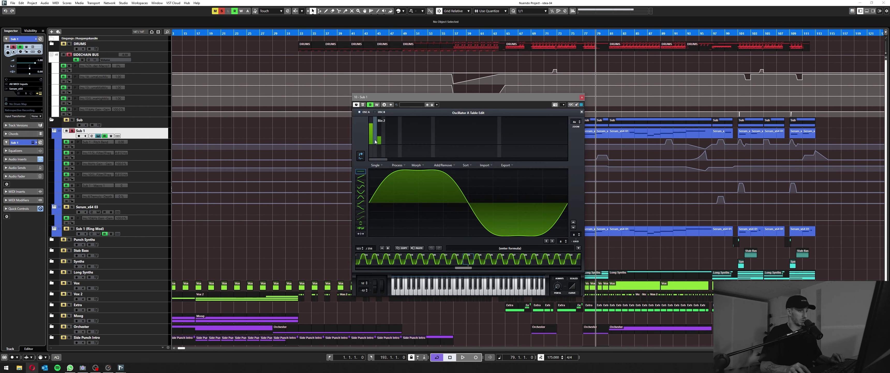
click(582, 112)
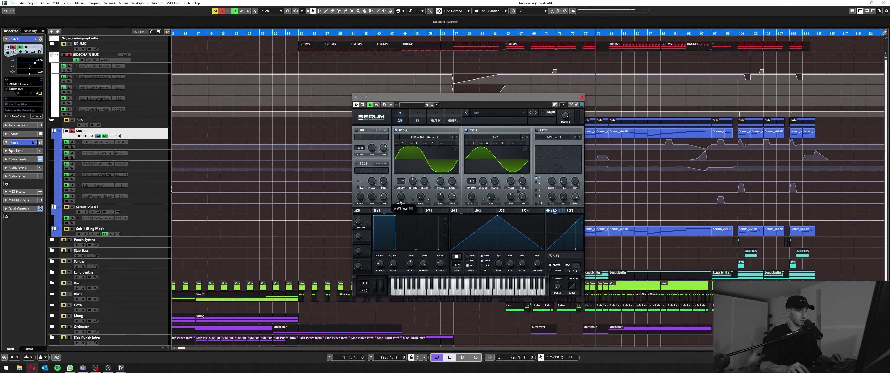
click(582, 97)
Clear all solos, collapse the Sub folder and select the Punch Synths folder
click(222, 11)
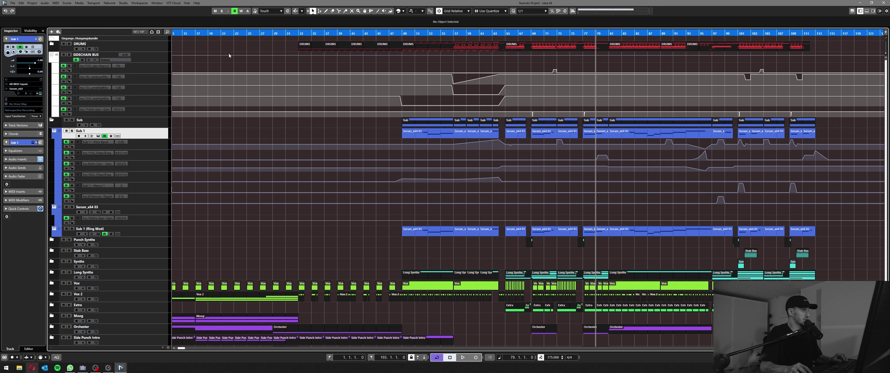
click(52, 120)
click(146, 135)
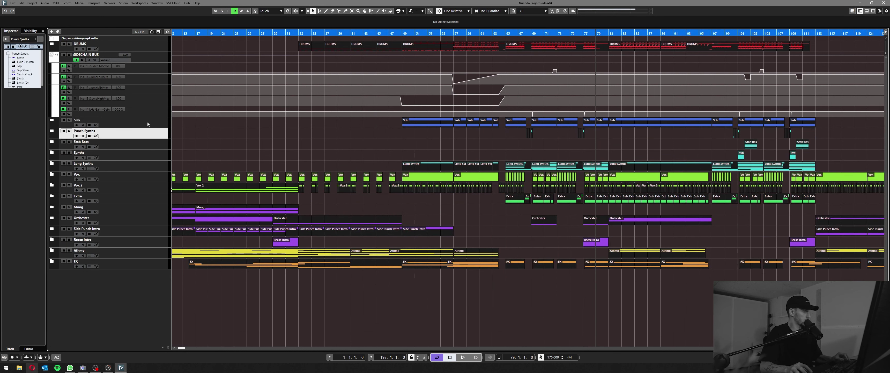
Solo the Sub, Long Synths and Punch Synths folders and play them together from bar 65
scroll(365, 153, right, 3)
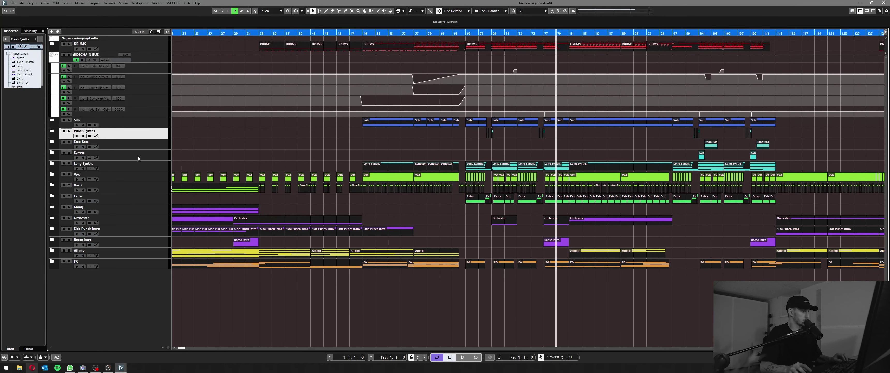
click(141, 160)
ctrl+click(141, 123)
key(s)
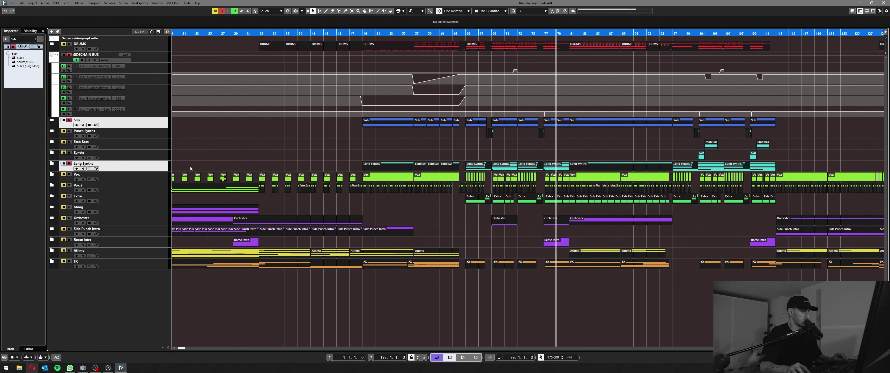
click(131, 134)
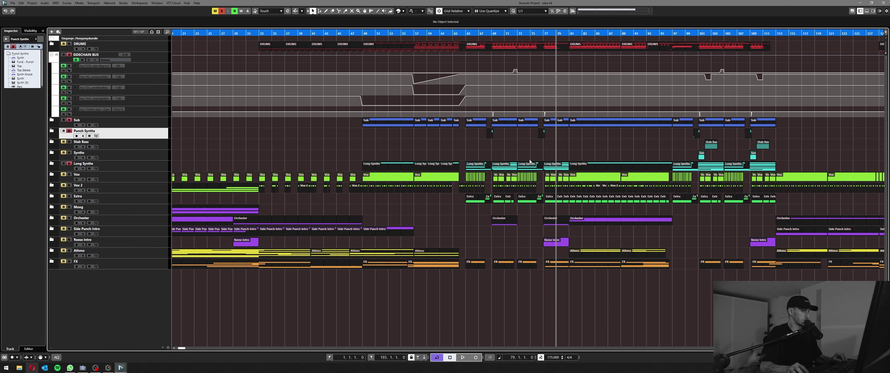
scroll(530, 161, up, 3)
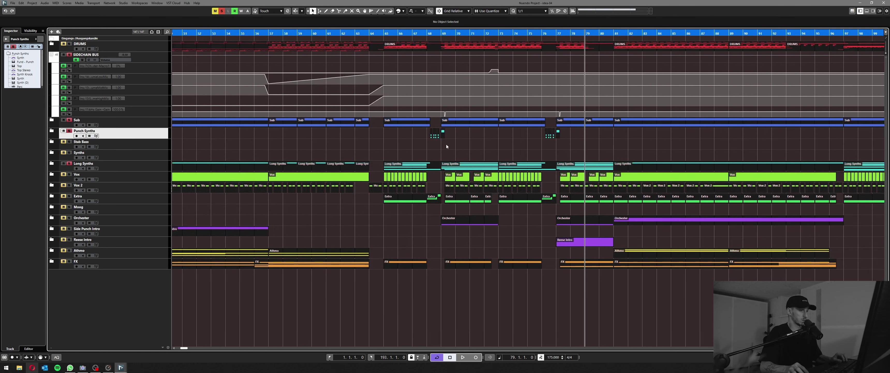
click(384, 34)
key(space)
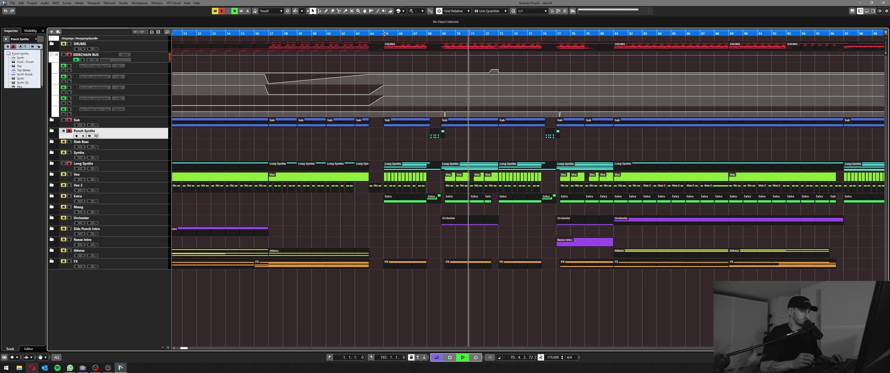
scroll(413, 129, down, 3)
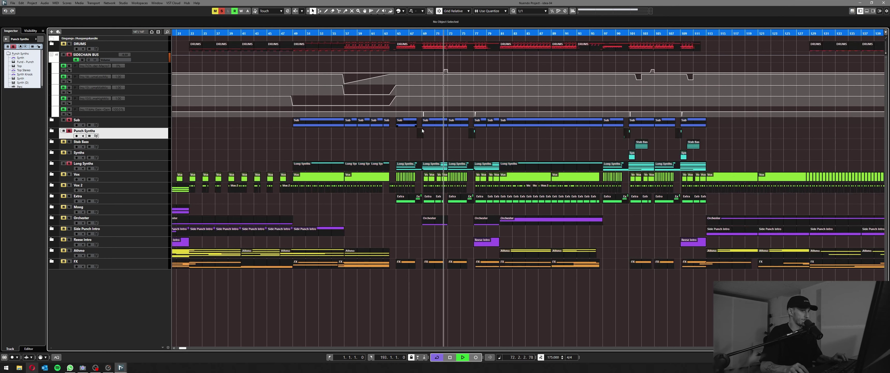
key(space)
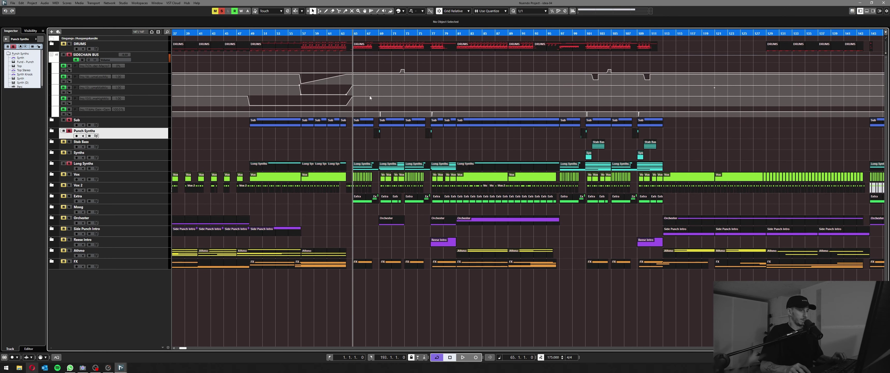
Clear all solos and expand the Stab Bass folder to show its Serum tracks
click(221, 11)
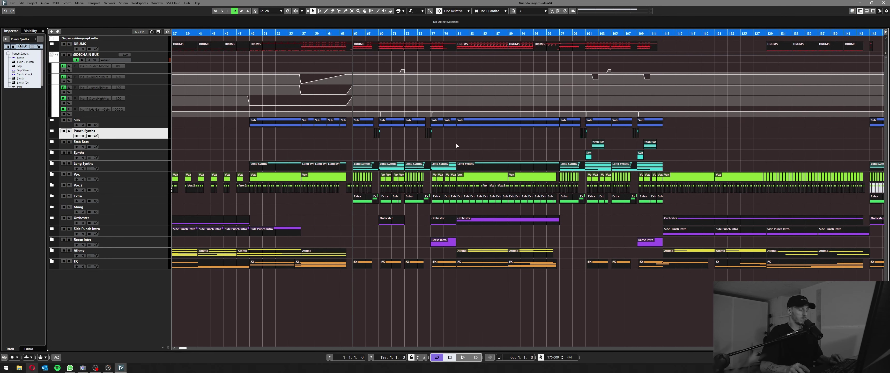
scroll(569, 151, up, 4)
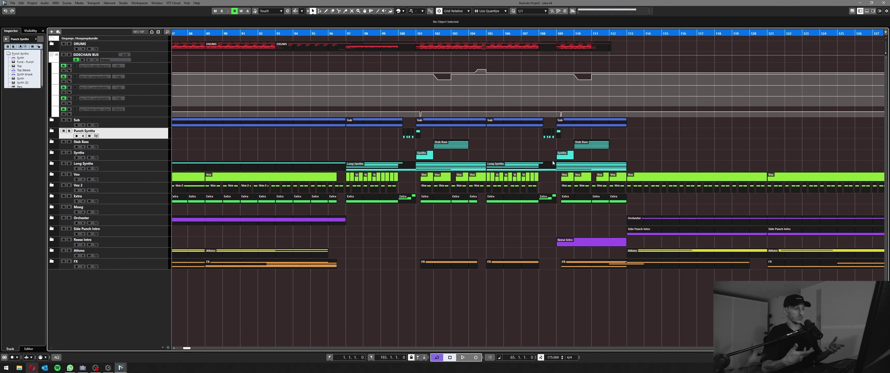
click(157, 154)
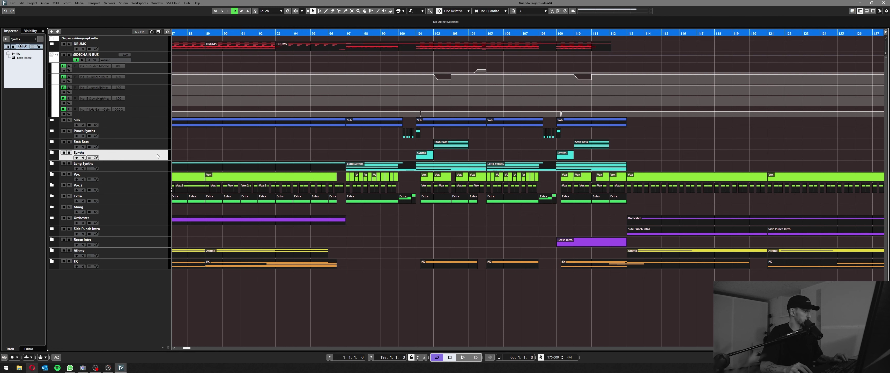
click(152, 142)
click(52, 141)
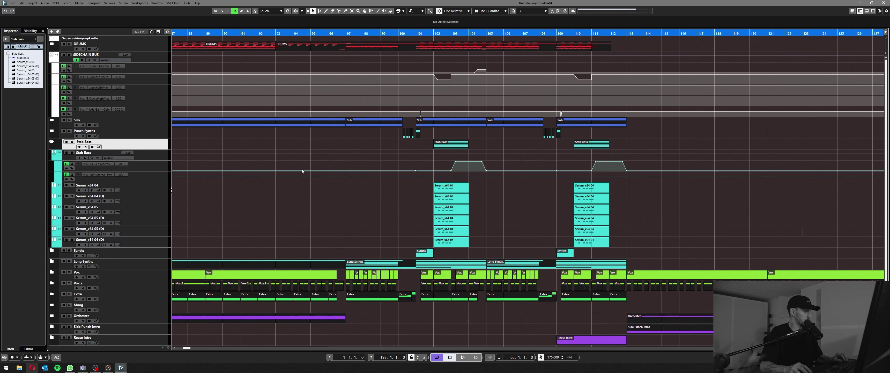
Solo the Stab Bass folder and play it from bar 102
key(s)
click(433, 34)
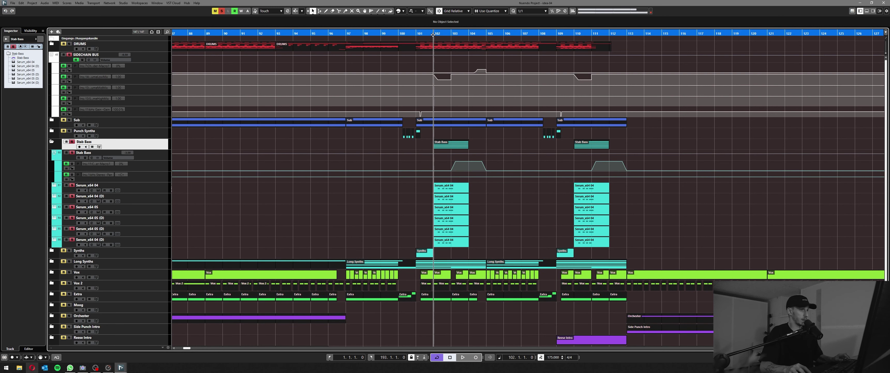
key(space)
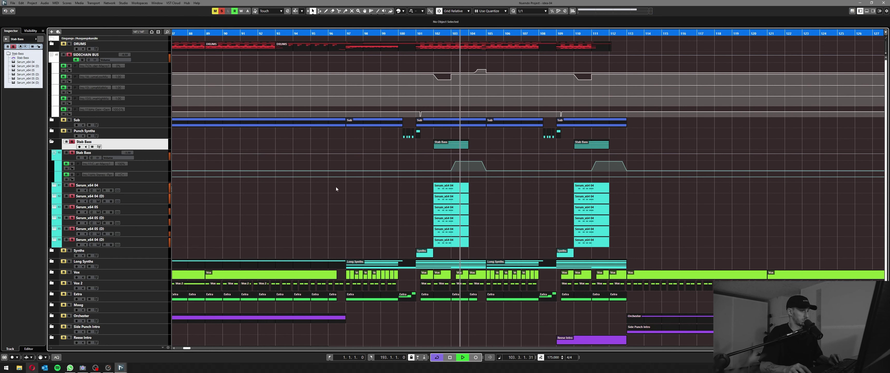
key(space)
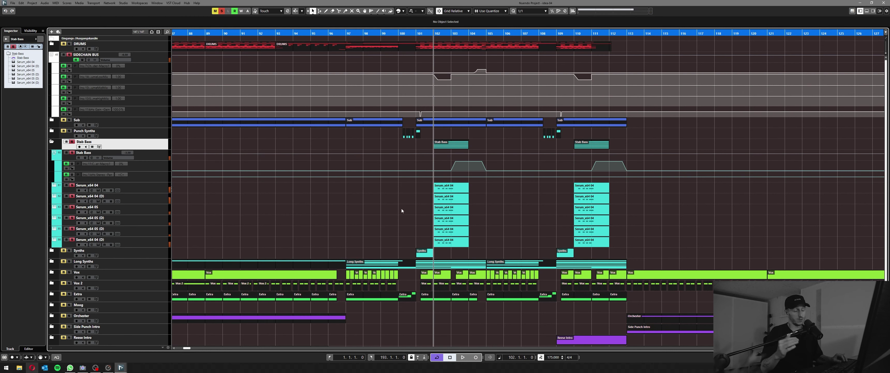
Clear the folder solo, solo only the first Serum_x64 04 track in Stab Bass and play it from bar 102
click(221, 12)
click(135, 243)
key(Up)
key(Up)
key(Up)
key(Up)
key(Up)
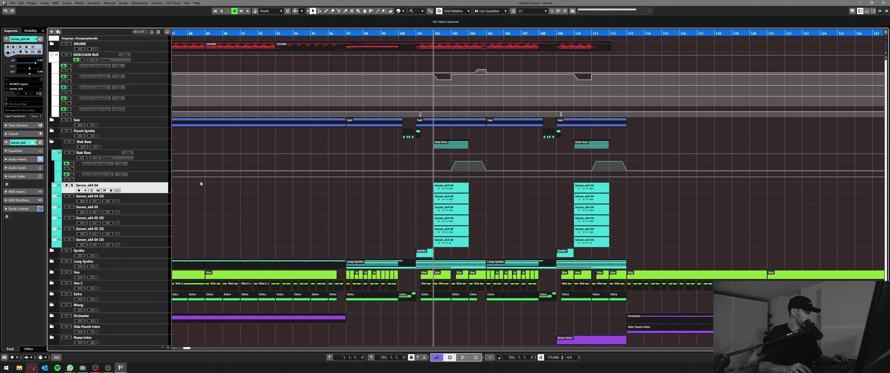
key(s)
scroll(342, 204, up, 2)
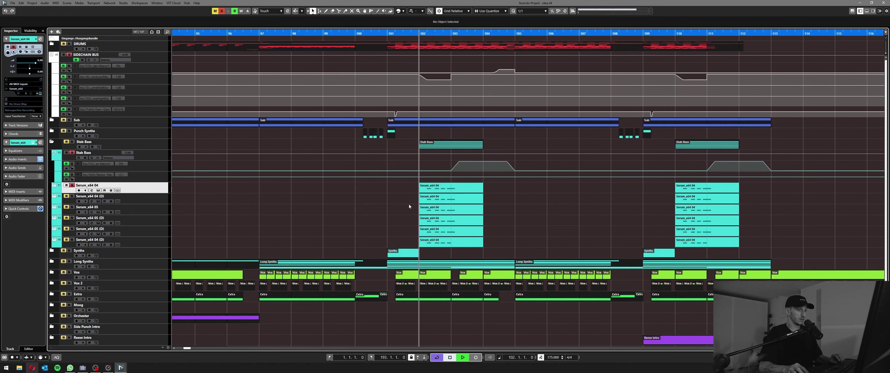
key(space)
key(space)
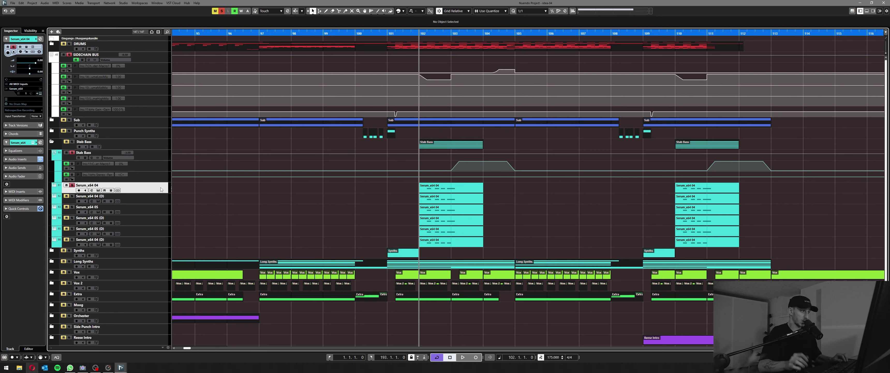
Audition the Serum_x64 04 (D) track directly below and the Serum_x64 05 track in solo from bar 102
click(153, 201)
key(space)
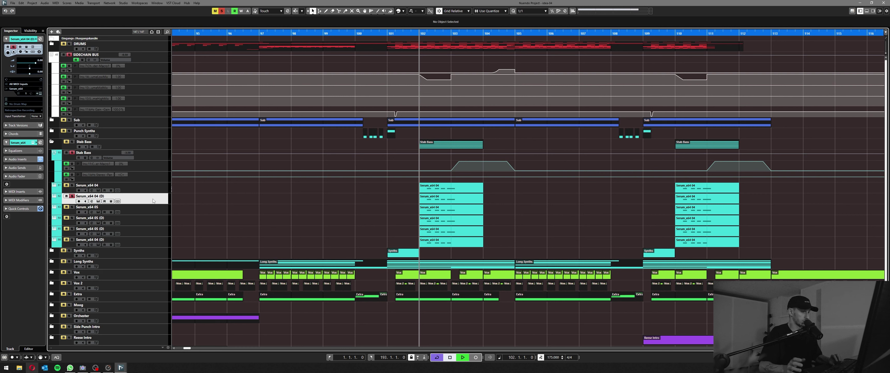
key(space)
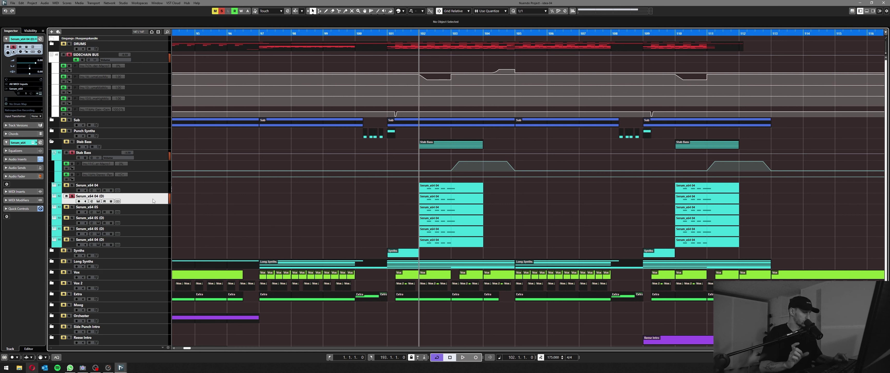
key(Down)
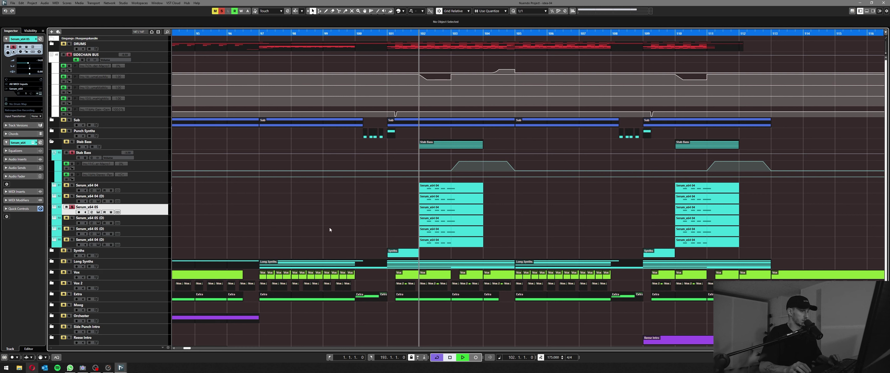
key(space)
key(space)
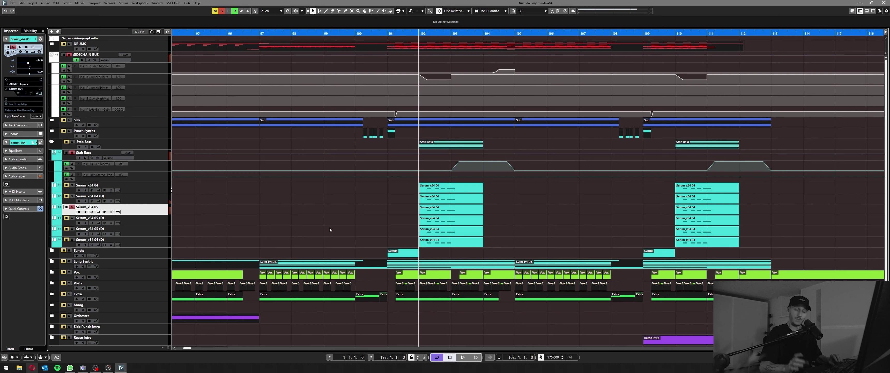
Audition the two Serum_x64 05 (D) tracks one after the other in solo from bar 102
key(Down)
key(space)
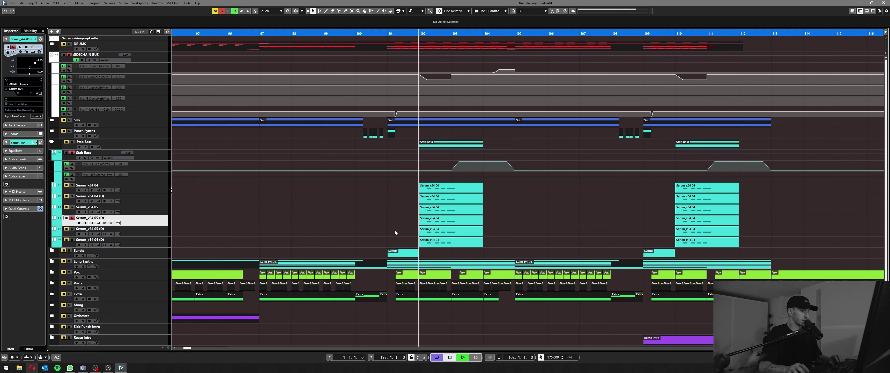
key(space)
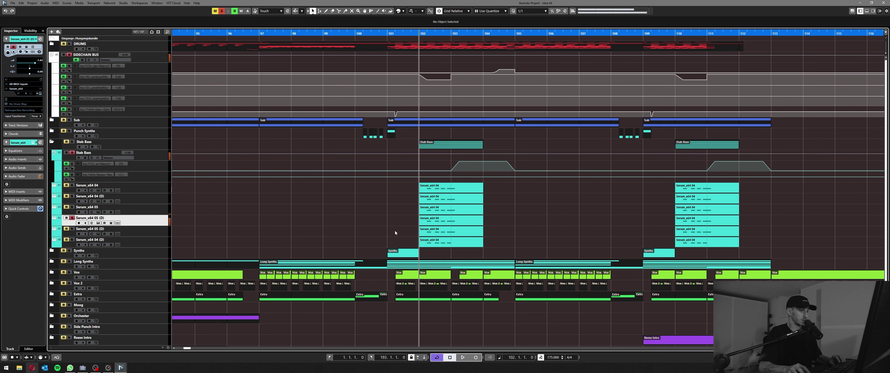
click(162, 231)
key(space)
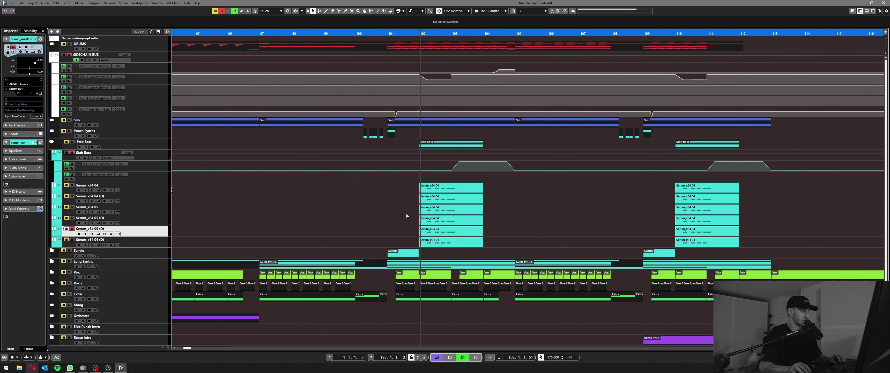
key(space)
Audition the last Serum_x64 04 (D) track in the folder, then the whole Stab Bass group, in solo
key(Down)
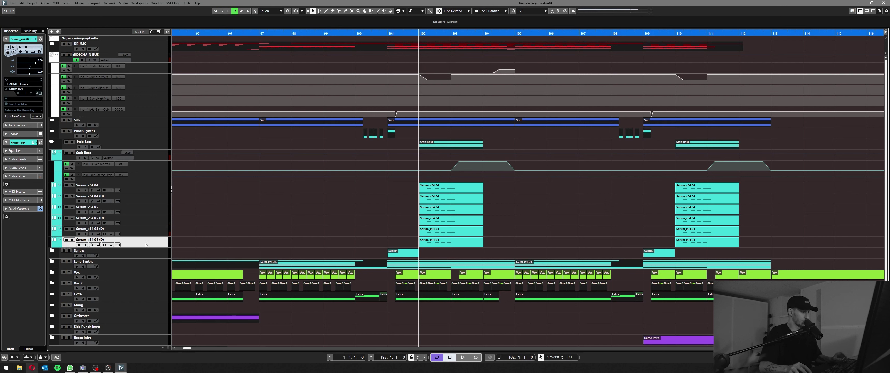
key(space)
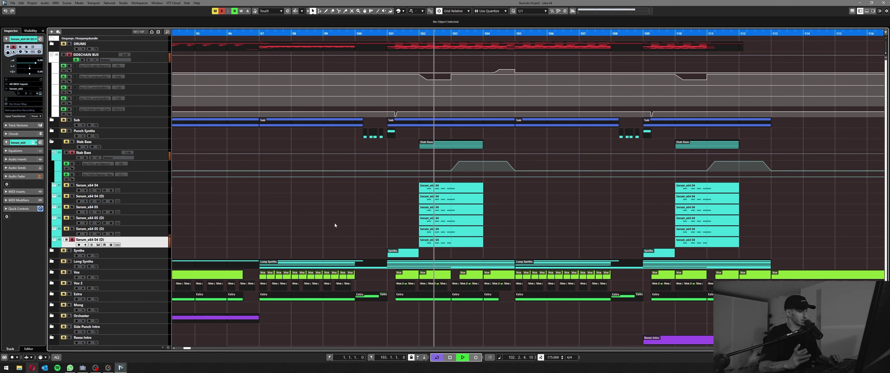
click(153, 153)
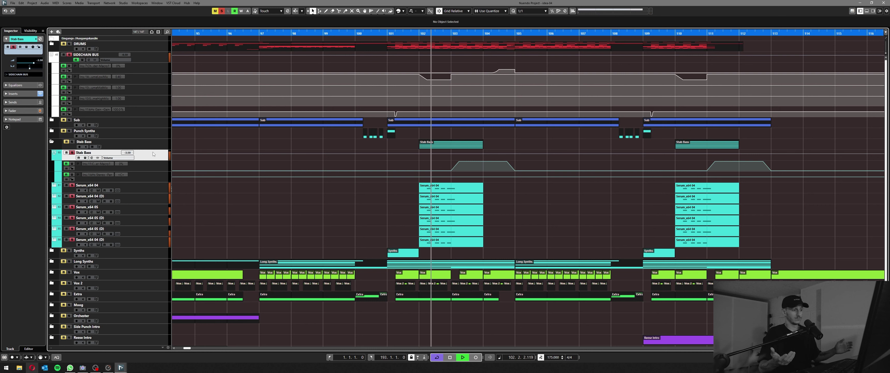
key(space)
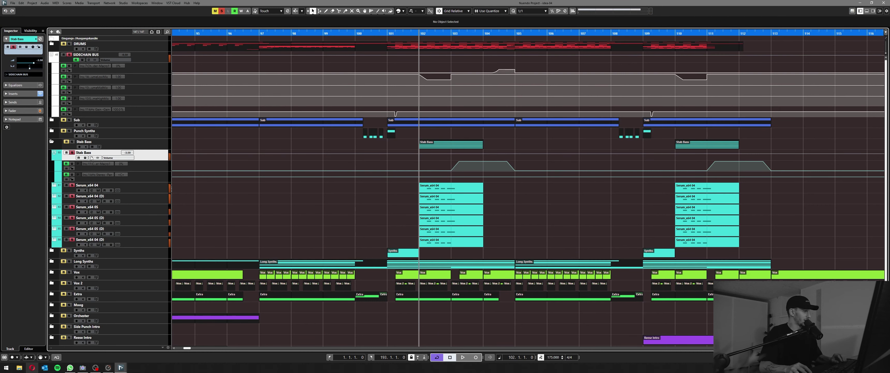
Show the Stab Bass group's channel settings, bypass all its inserts and play the sound from bar 102
click(92, 158)
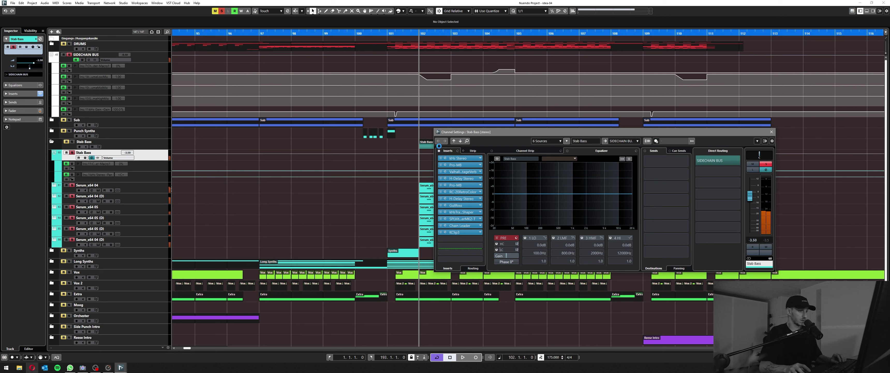
click(440, 151)
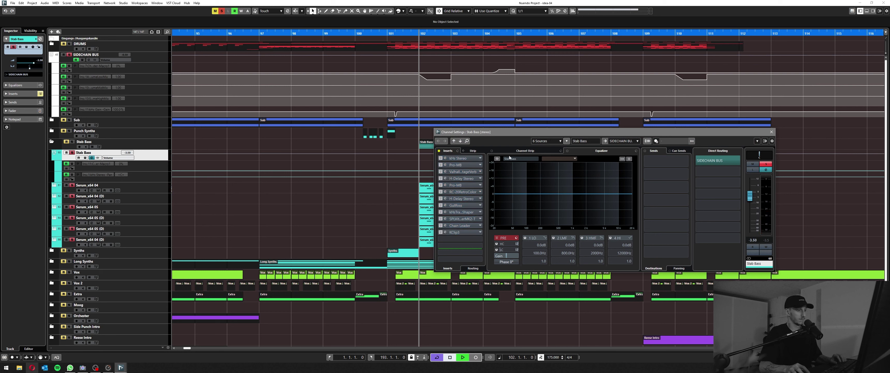
key(space)
key(space)
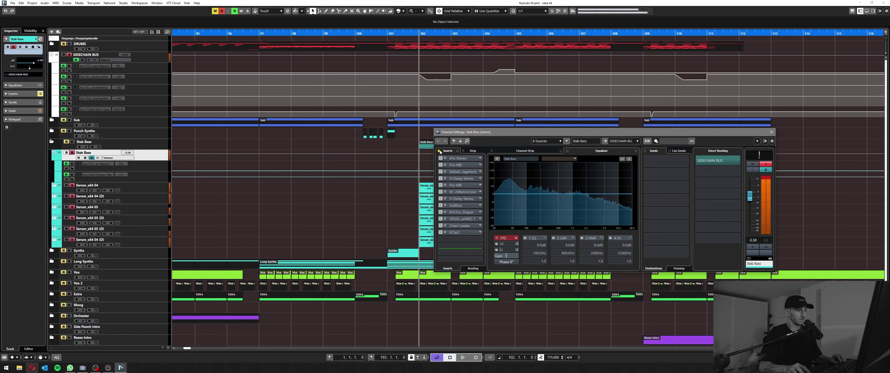
Reactivate all inserts on the Stab Bass group, play the processed sound from bar 102 and close the channel settings
click(439, 151)
key(space)
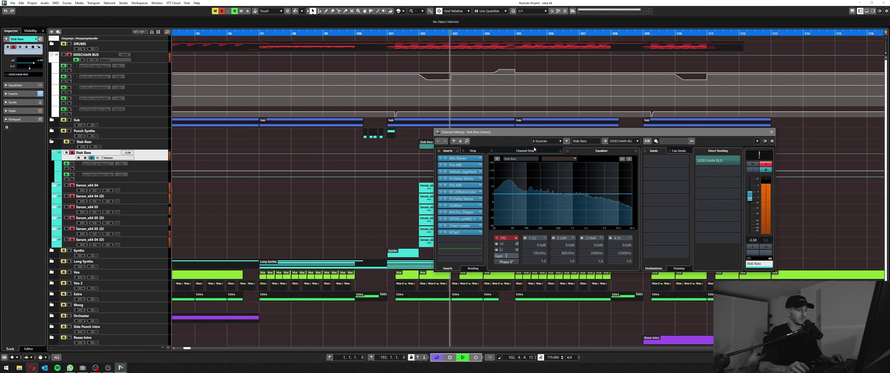
key(space)
click(771, 131)
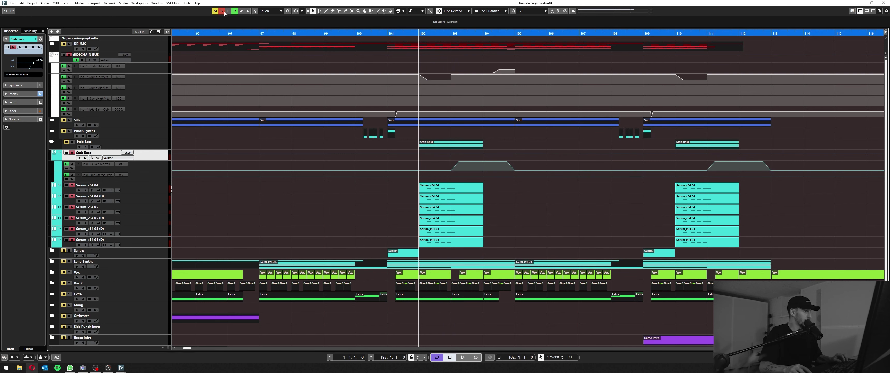
Clear the solo, collapse the Stab Bass folder and expand the Synths folder
click(223, 12)
click(52, 144)
click(52, 153)
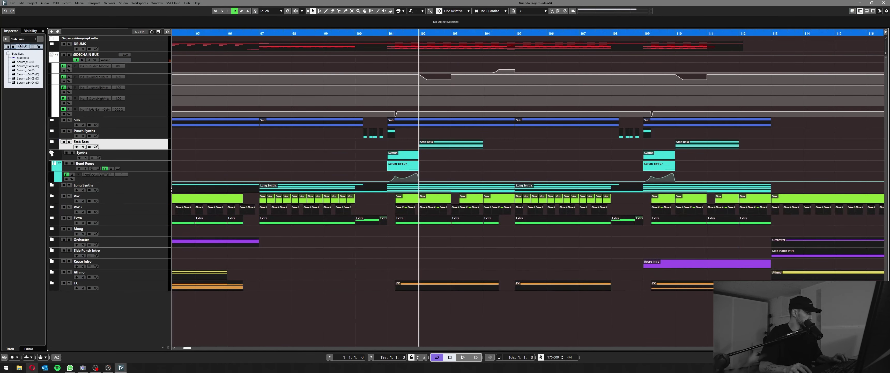
Solo the Bend Reese track and play it from bar 101
click(390, 40)
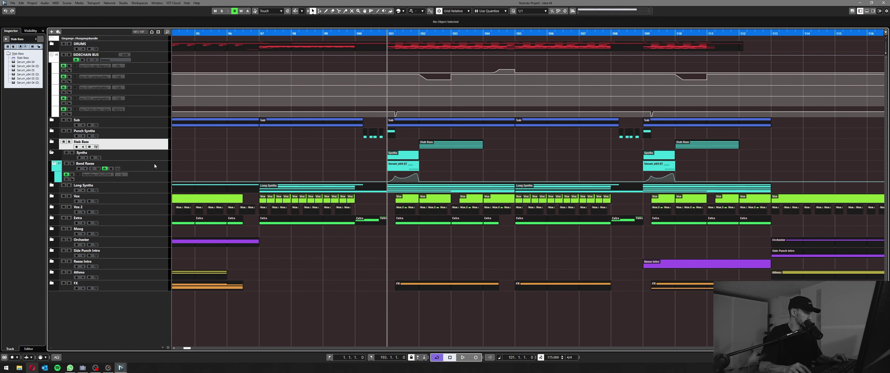
click(155, 164)
key(s)
key(space)
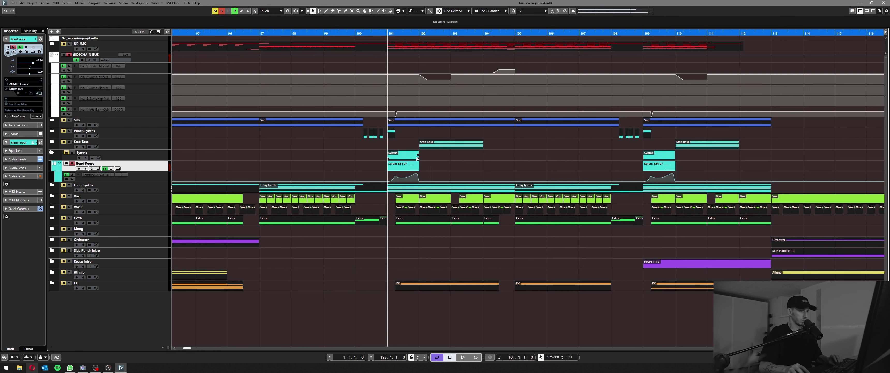
Show the Bend Reese track's Serum instrument, move its window clear of the clips and close it after inspection
key(ctrl+e)
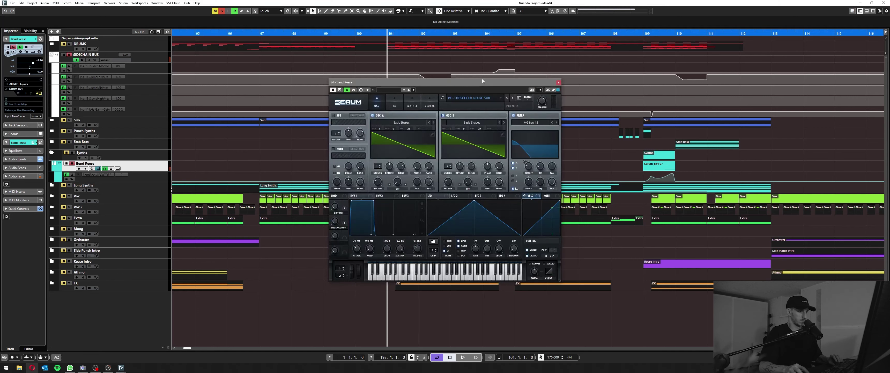
drag(483, 82, 576, 98)
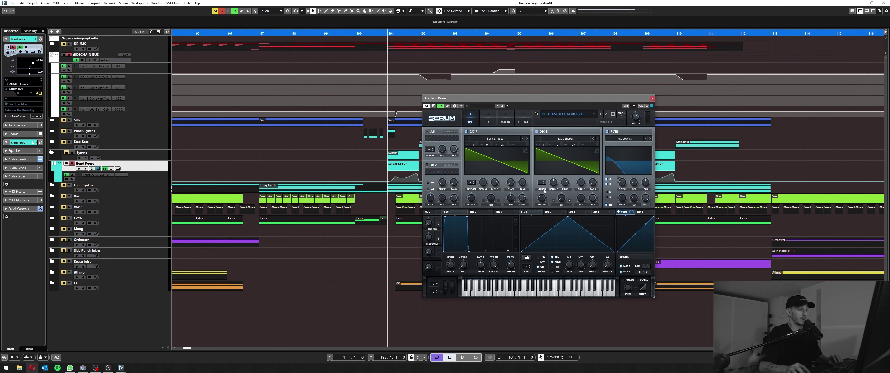
click(652, 99)
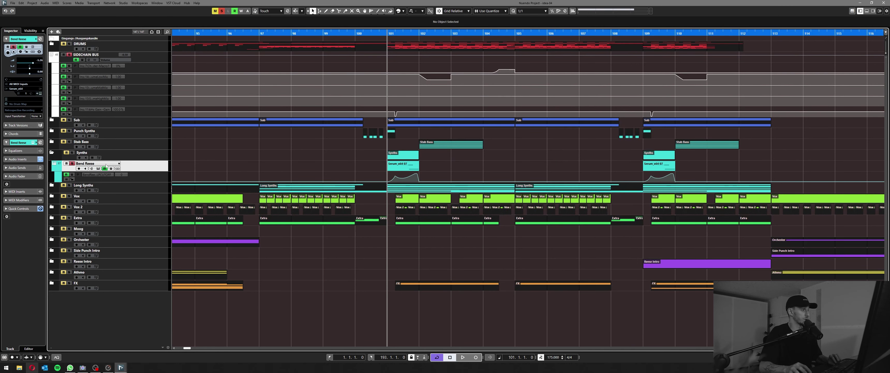
Play the soloed Bend Reese once more, clear the solo and mute states and collapse the Synths folder
key(space)
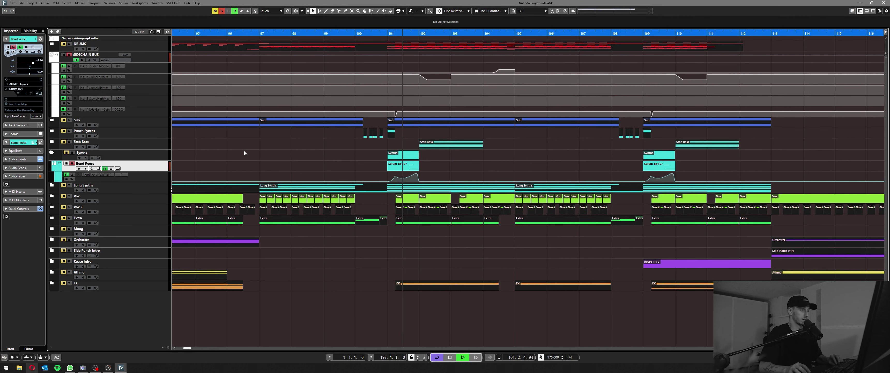
click(216, 11)
click(221, 11)
click(52, 152)
Mute the Vox, Vox 2, Extra, Moog, Orchester, Side Punch Intro, Reese Intro, Athmo and FX folders
key(g)
key(g)
key(g)
key(g)
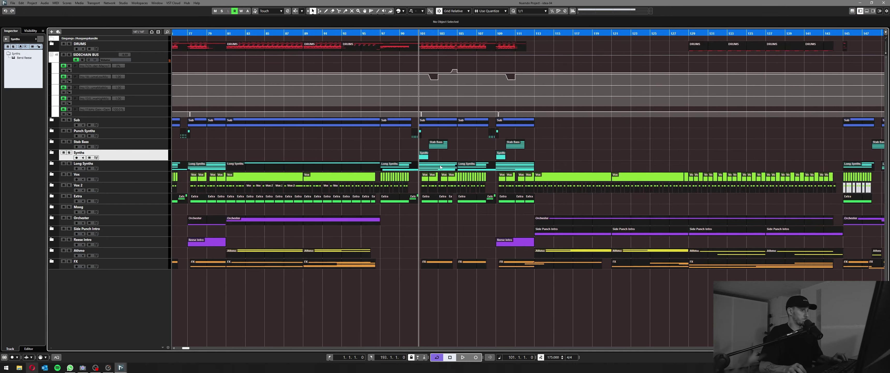
scroll(342, 146, left, 5)
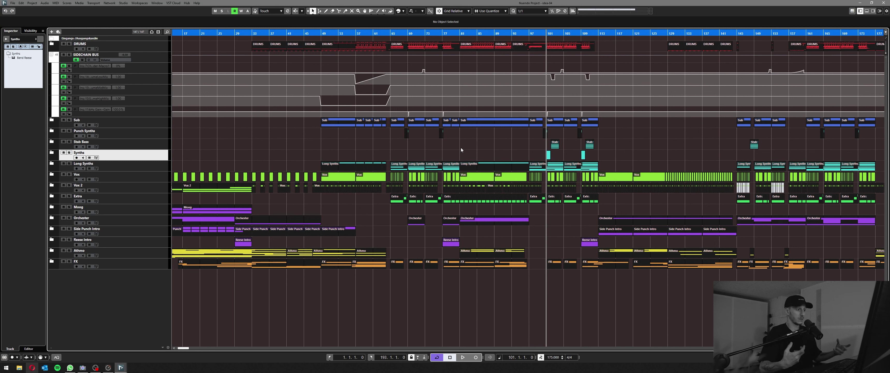
click(153, 182)
click(147, 190)
click(145, 202)
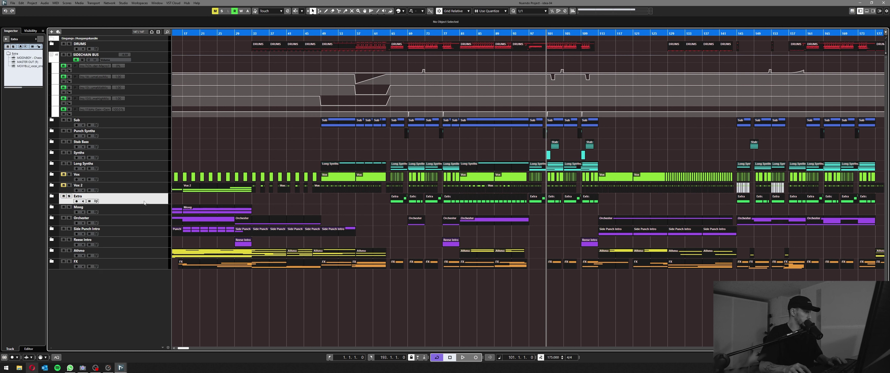
click(139, 223)
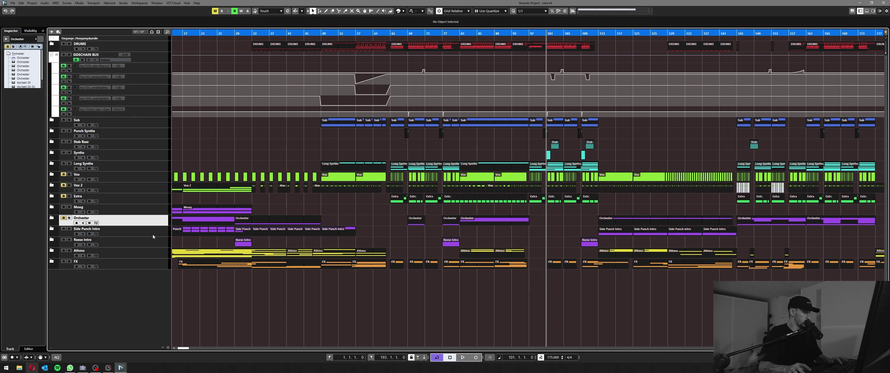
click(150, 240)
click(148, 231)
click(146, 211)
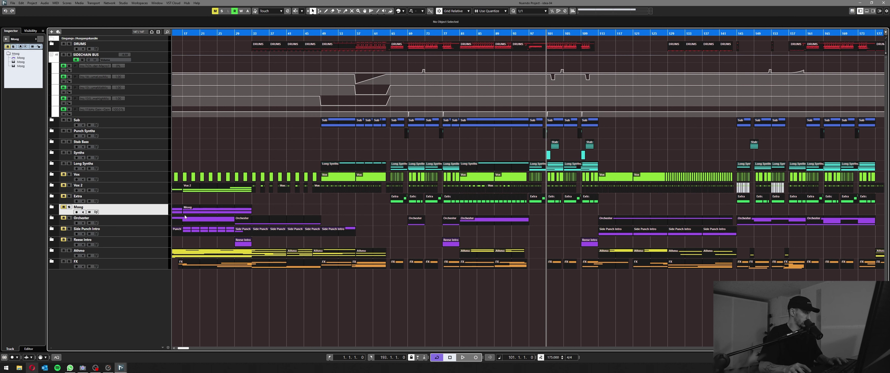
click(154, 255)
click(145, 262)
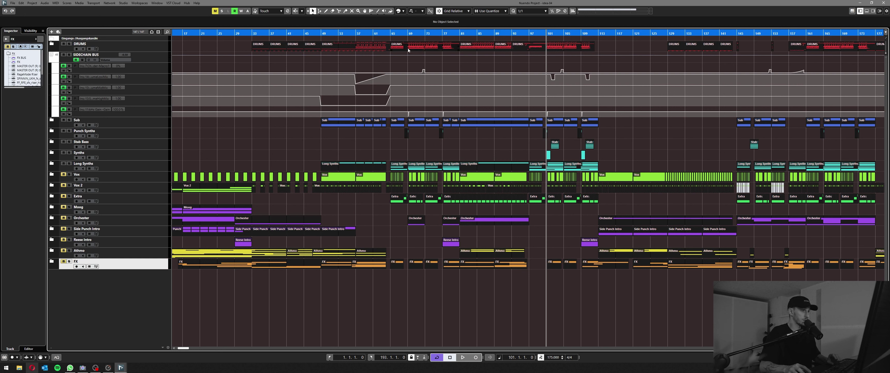
Play the arrangement from bar 65 with those folders muted, and clear all mutes
click(390, 34)
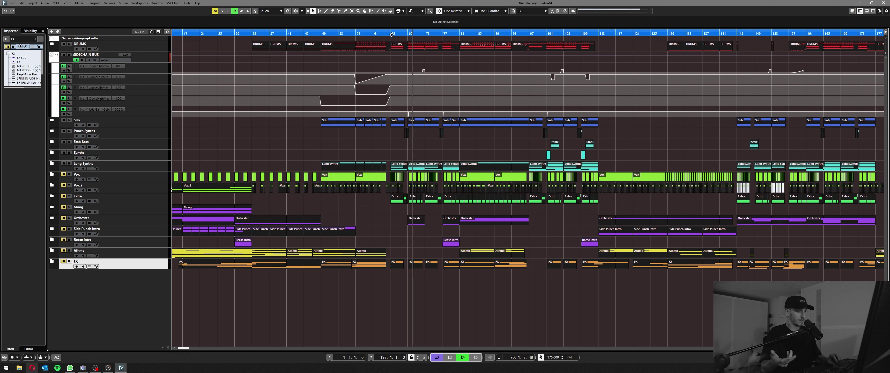
key(space)
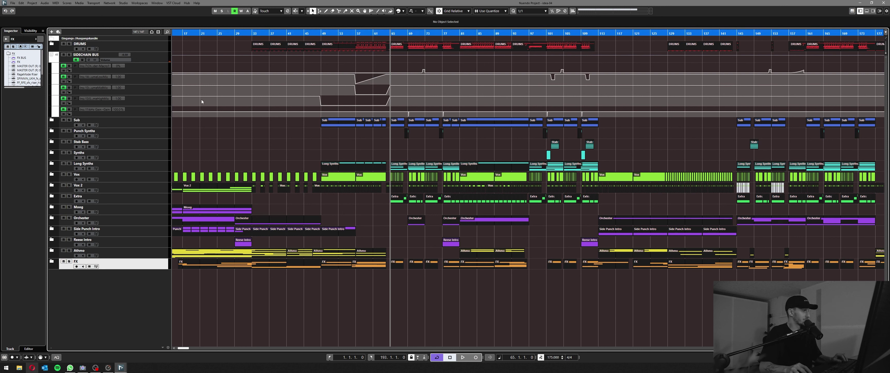
Solo all folders from Vox down to FX, play them from bar 65 and clear the solo
shift+click(155, 173)
key(s)
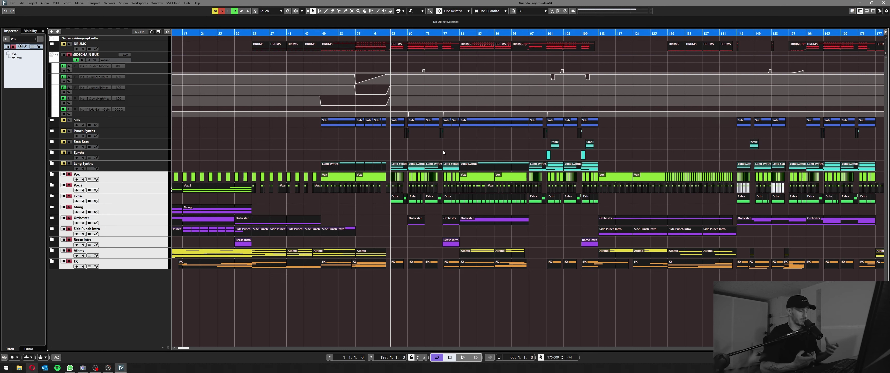
key(space)
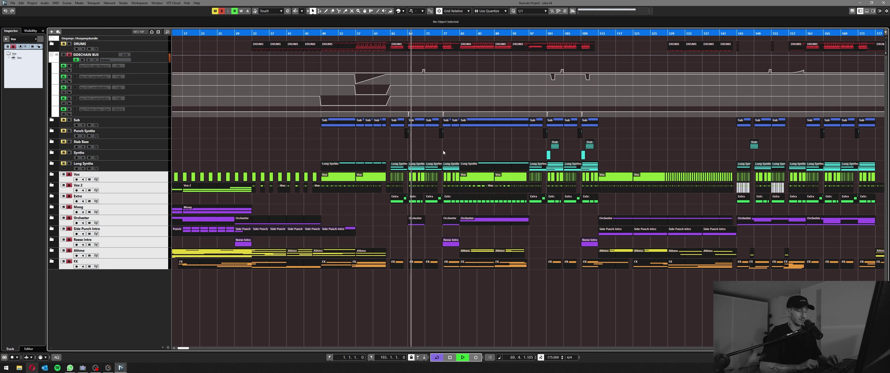
key(space)
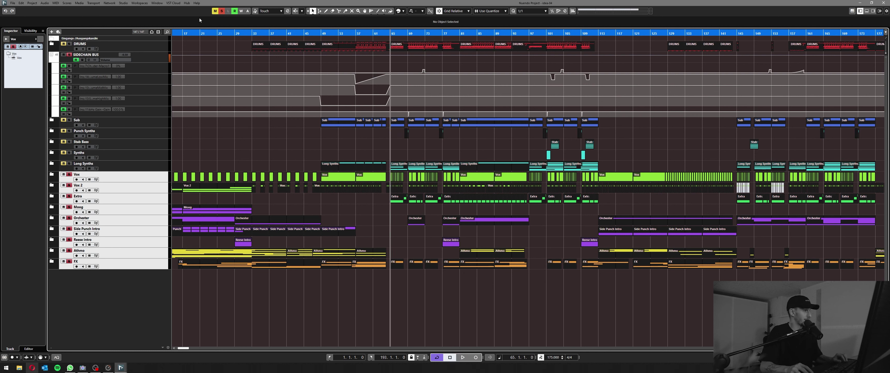
key(alt+s)
Expand the Vox folder and play it in solo from bar 33
scroll(276, 156, left, 3)
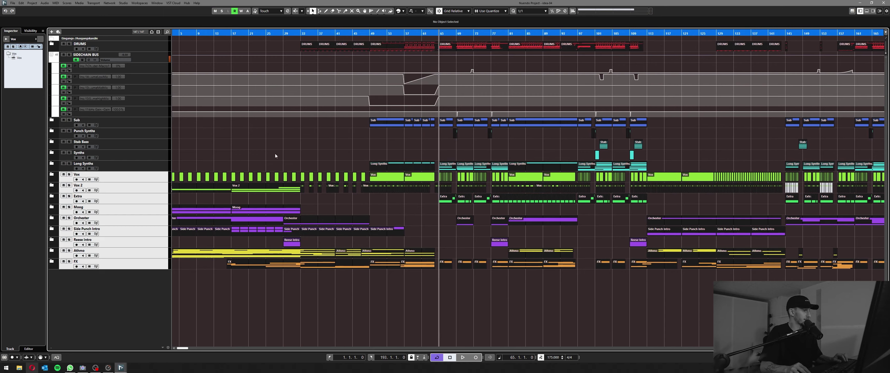
click(143, 177)
key(Return)
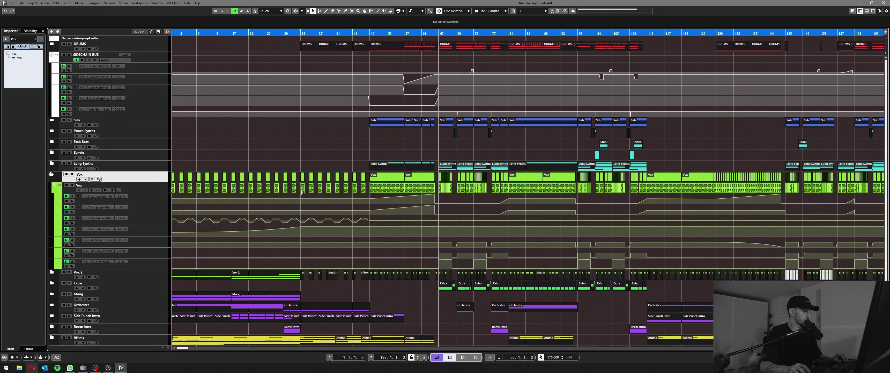
scroll(301, 190, up, 6)
click(318, 34)
scroll(378, 127, down, 8)
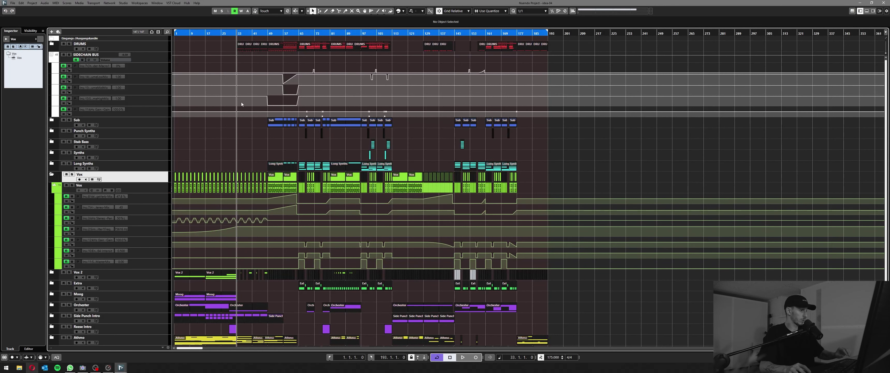
key(s)
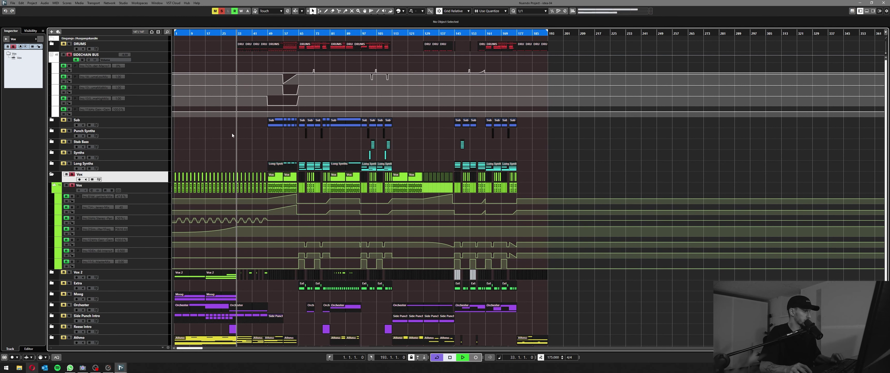
key(space)
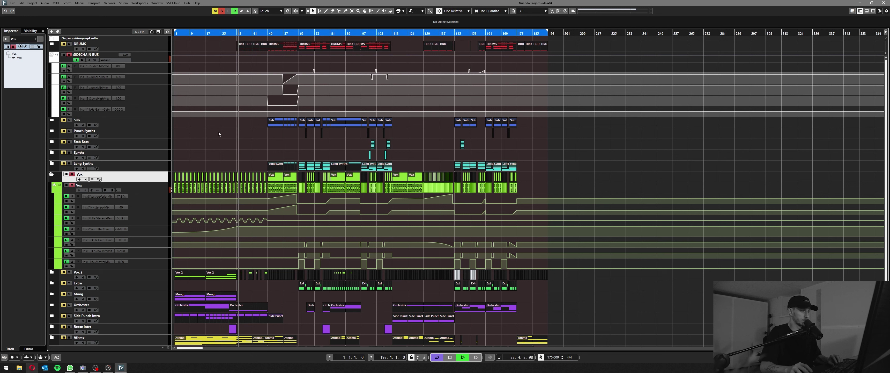
Audition the soloed Vox folder from bar 49 and from bar 65, examining its clips and automation up close
click(268, 32)
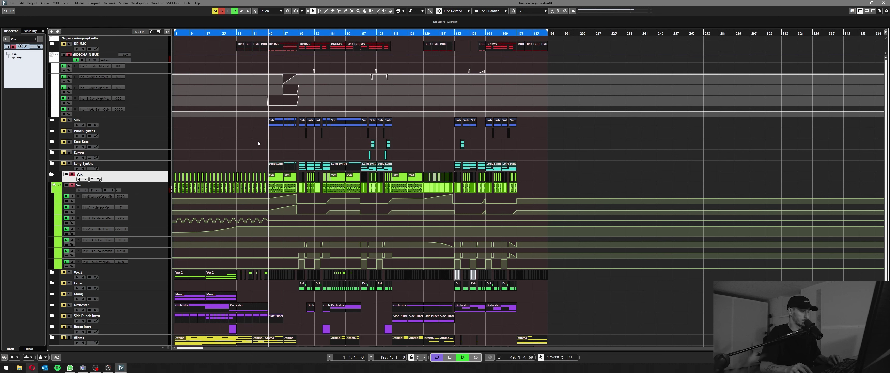
click(299, 33)
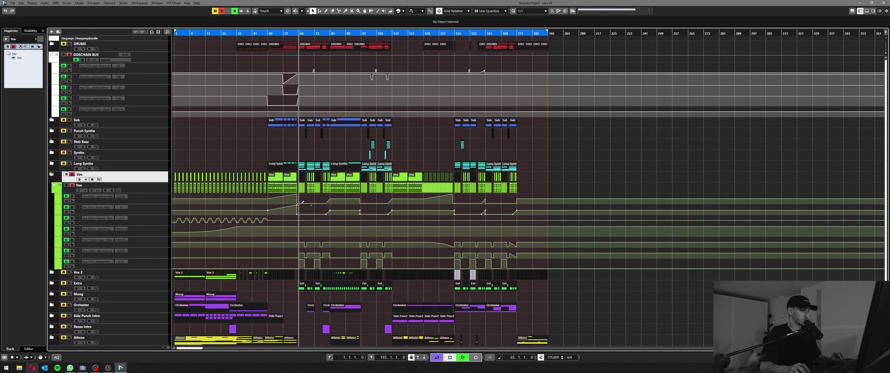
key(h)
key(h)
key(h)
key(h)
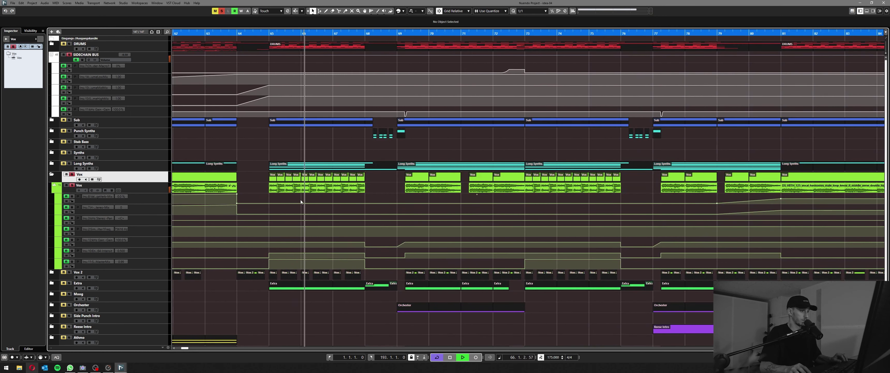
key(g)
key(g)
key(g)
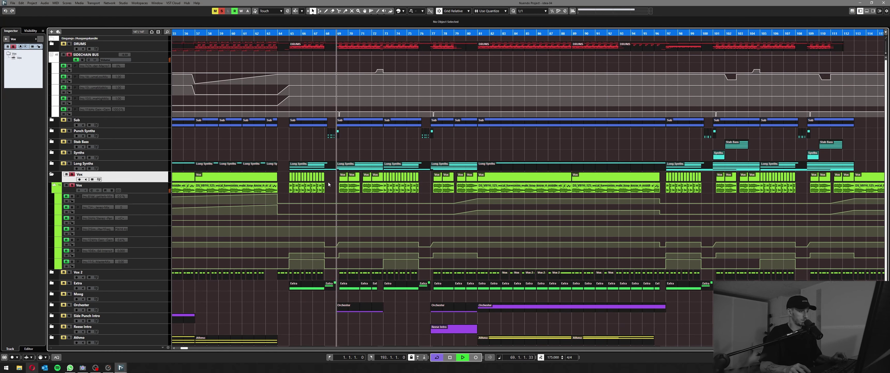
key(g)
key(space)
Unsolo and collapse the Vox folder, and solo and expand the Vox 2 folder instead
click(72, 174)
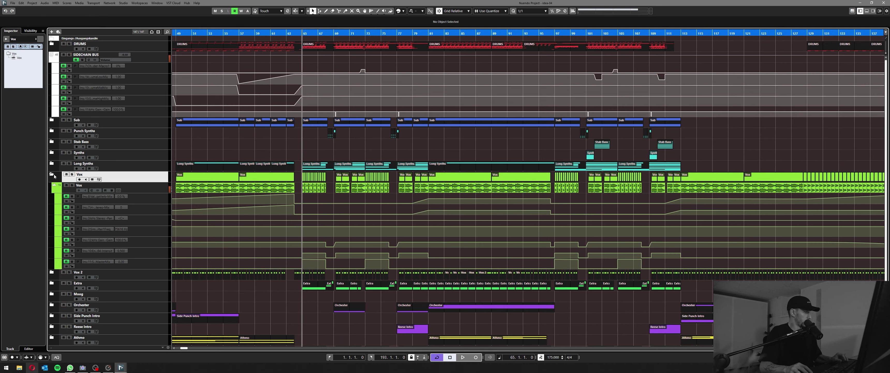
click(53, 175)
click(69, 185)
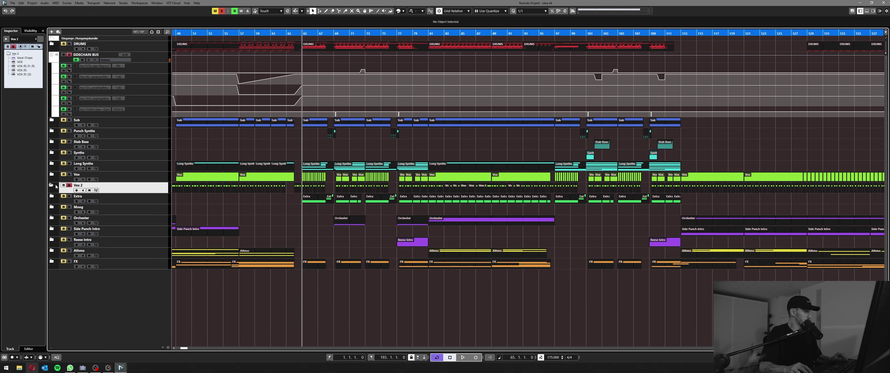
click(54, 185)
Play the soloed Vox 2 folder from bar 33
key(g)
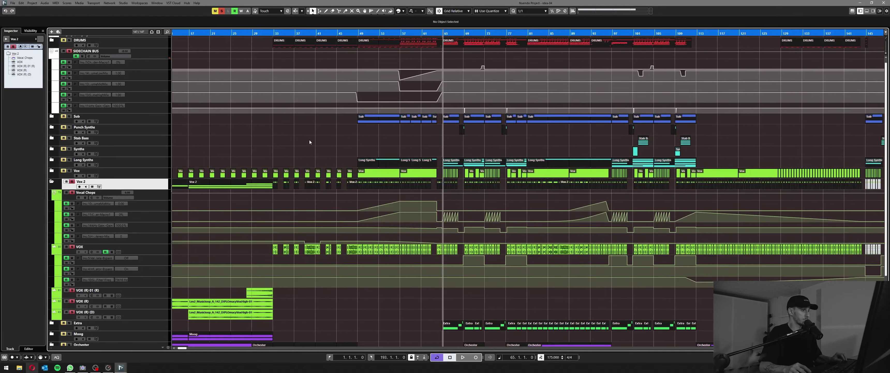
scroll(321, 138, left, 2)
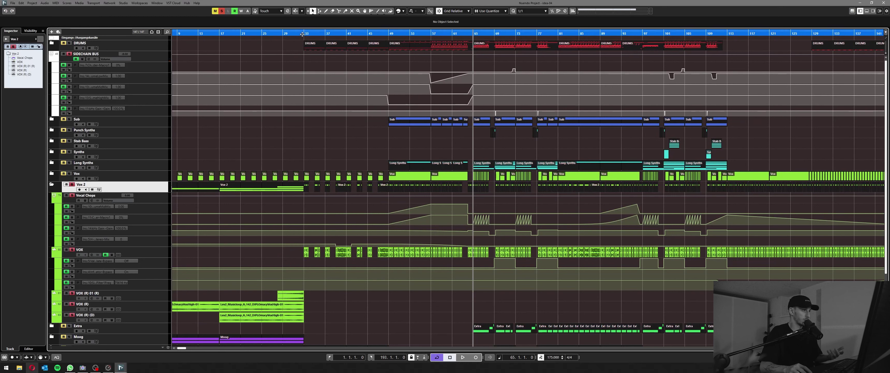
click(304, 34)
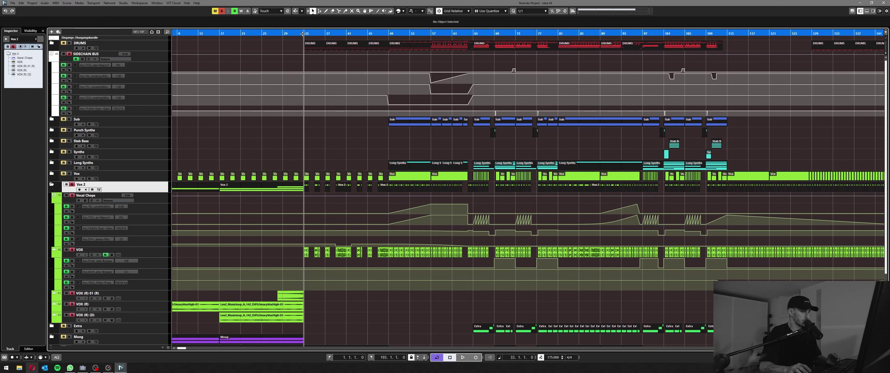
key(space)
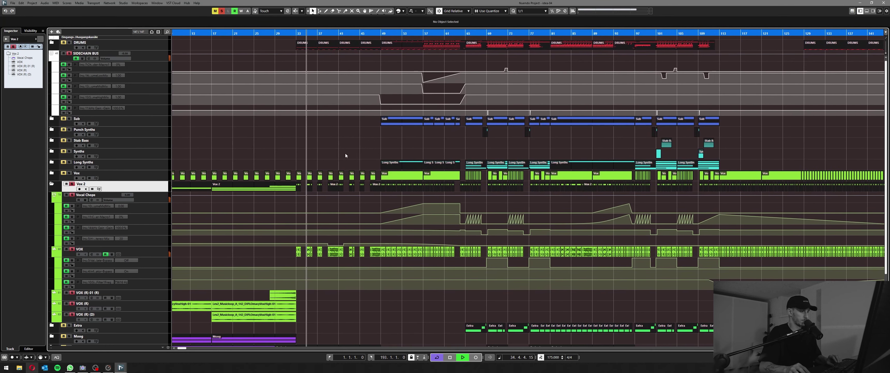
Stop playback, and unsolo and collapse the Vox 2 folder to return to the full arrangement overview
key(space)
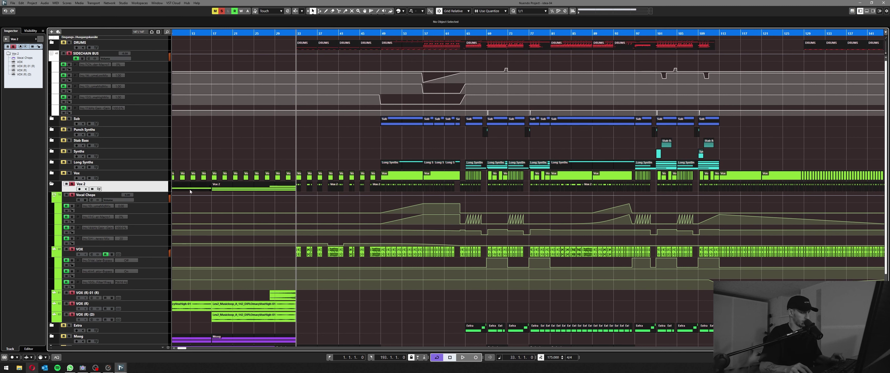
click(52, 184)
key(g)
key(g)
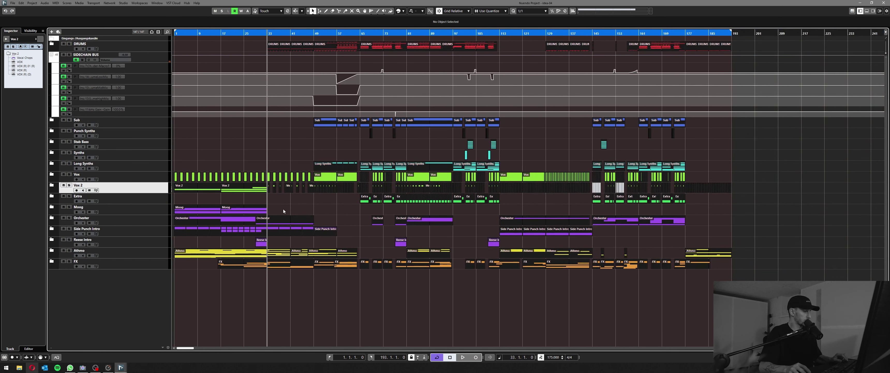
Solo and expand the Athmo folder to inspect its atmosphere tracks
click(48, 249)
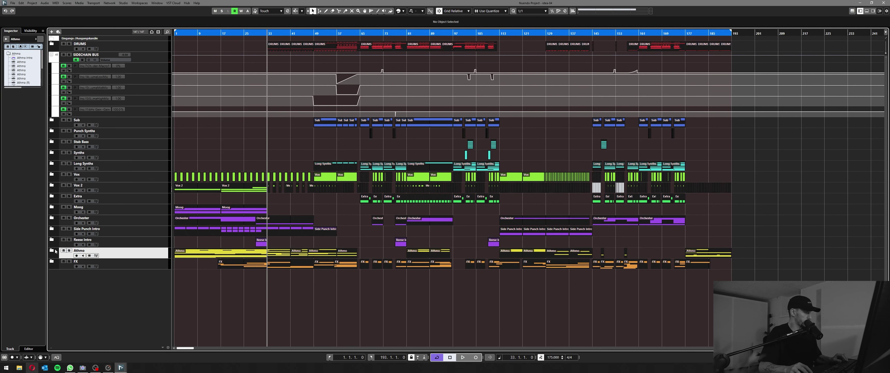
click(51, 250)
scroll(148, 163, down, 5)
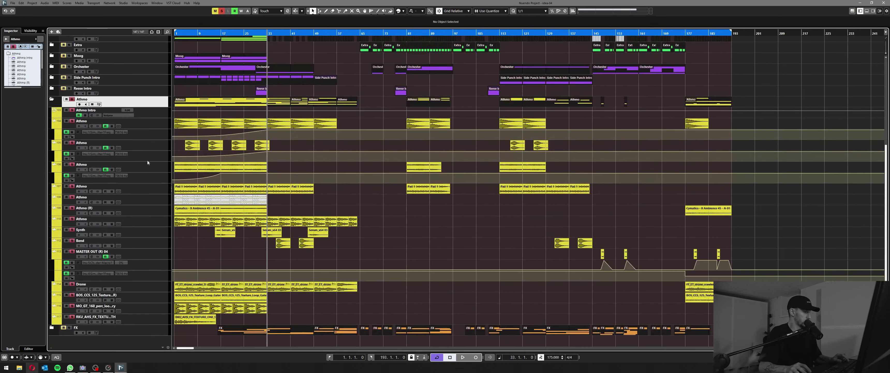
Play the soloed Athmo folder from the project start and from bar 33, and stop playback
key(Home)
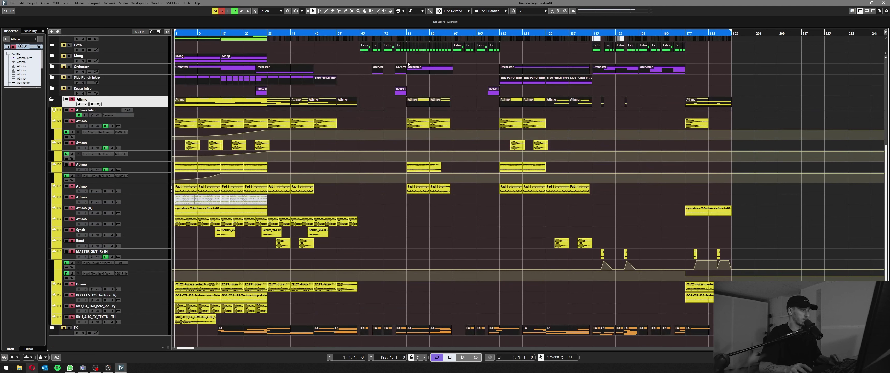
key(space)
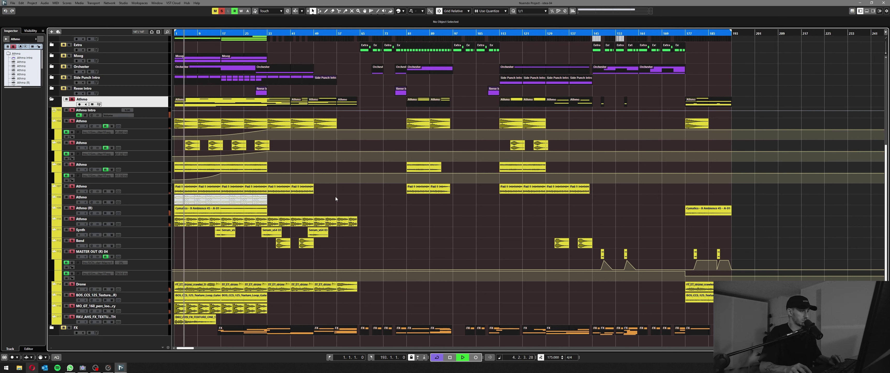
click(267, 33)
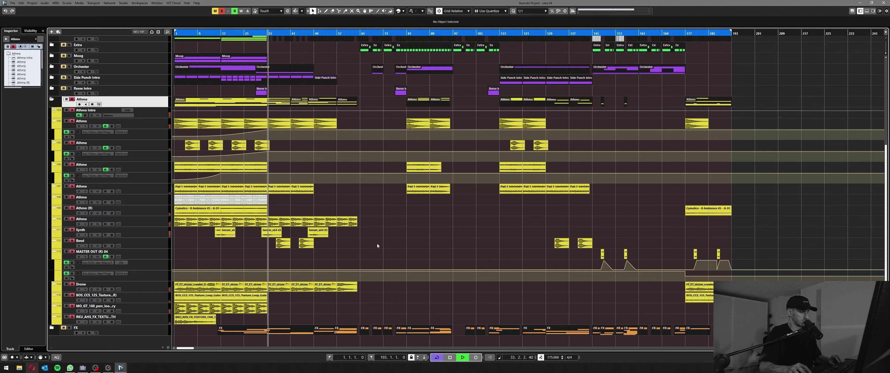
key(space)
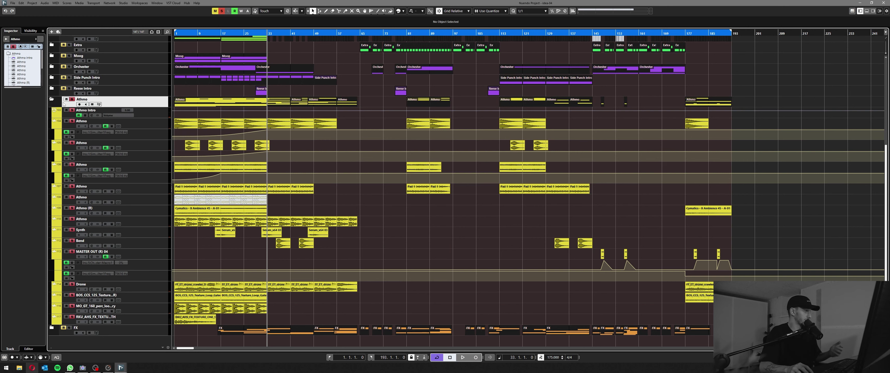
Unsolo and collapse the Athmo folder, and solo and expand the FX folder instead
key(s)
click(51, 100)
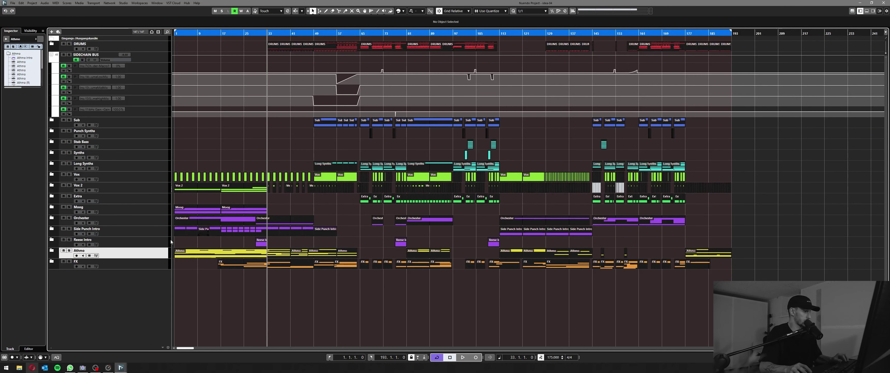
click(60, 260)
key(s)
click(51, 261)
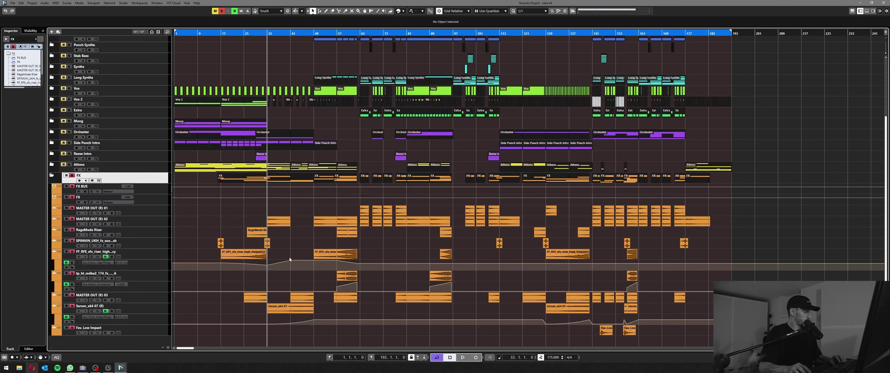
Play the soloed FX folder from bar 57, selecting the MASTER OUT (R) 01 track during playback, and stop
click(336, 34)
key(space)
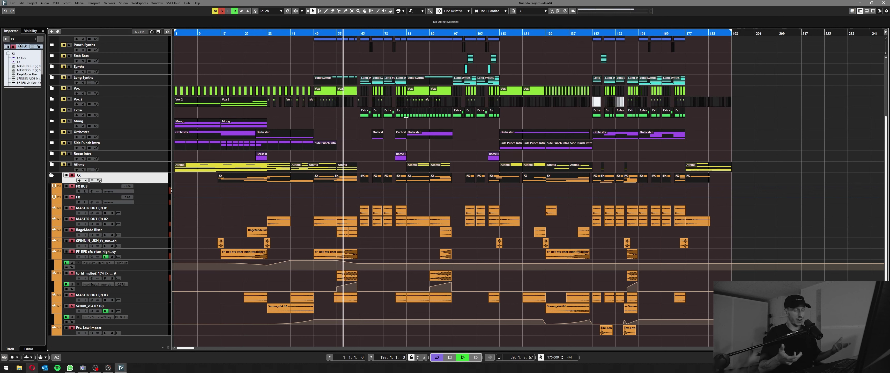
click(361, 210)
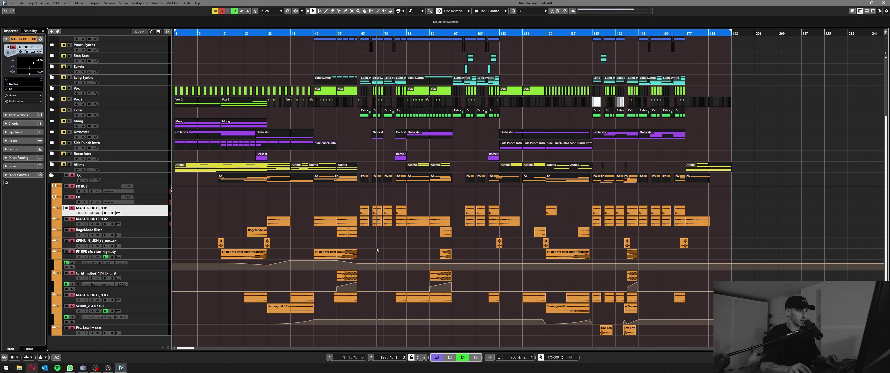
key(space)
Unsolo and collapse the FX folder, and expand the Extra folder to view its clips up close
click(73, 175)
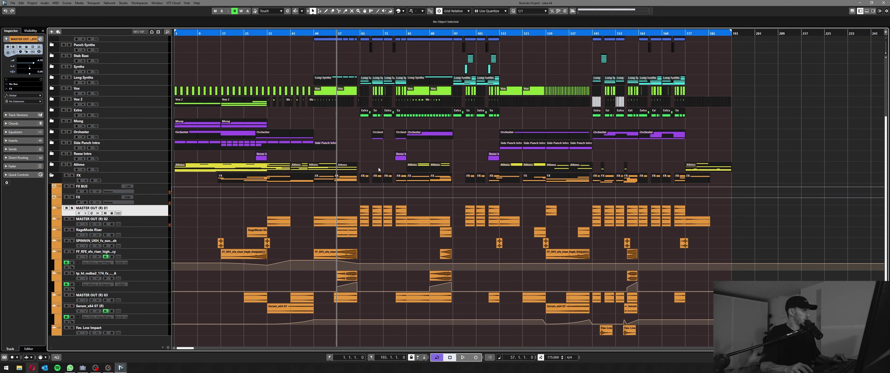
click(52, 175)
click(129, 202)
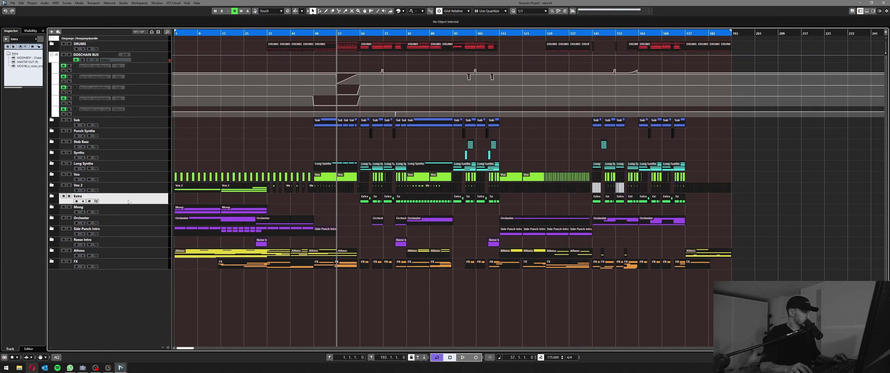
click(52, 196)
scroll(372, 189, up, 8)
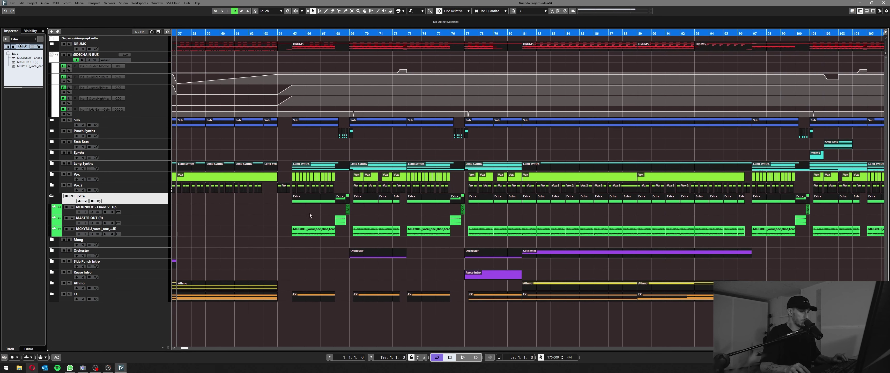
Solo the Extra folder and play it from bar 65
click(294, 34)
key(s)
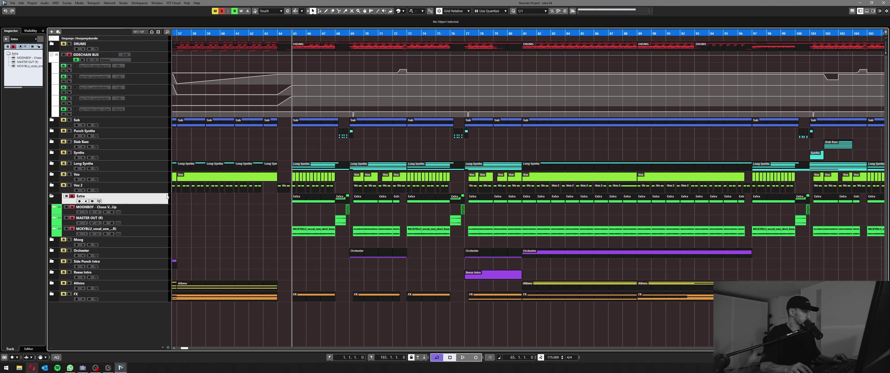
scroll(305, 224, down, 3)
key(space)
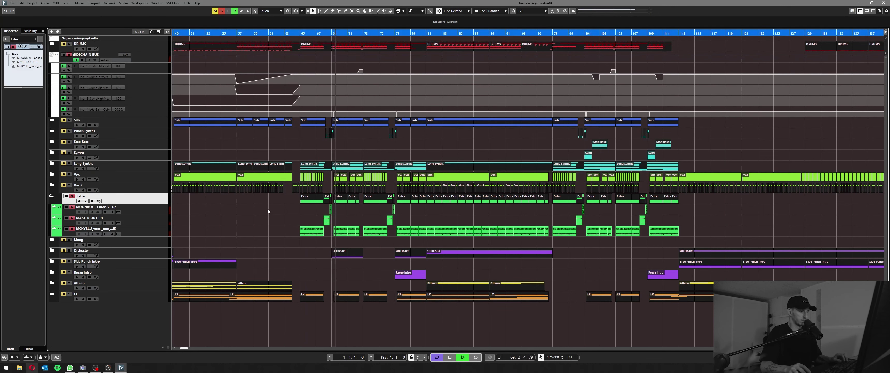
Unsolo and collapse the Extra folder, and stop playback with the whole arrangement in view
click(72, 195)
click(51, 196)
key(g)
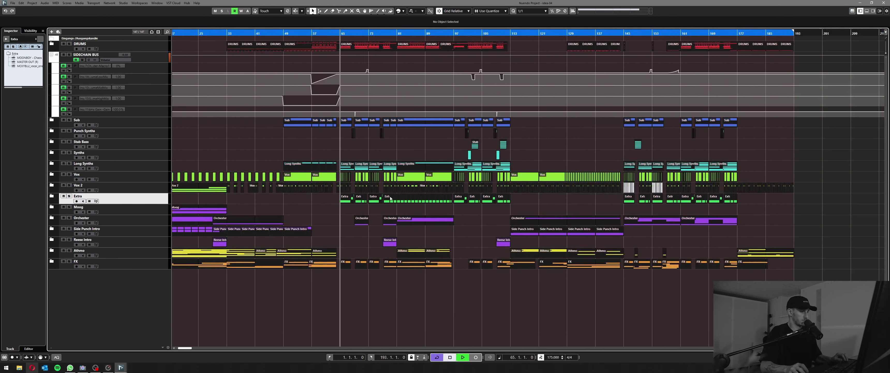
key(space)
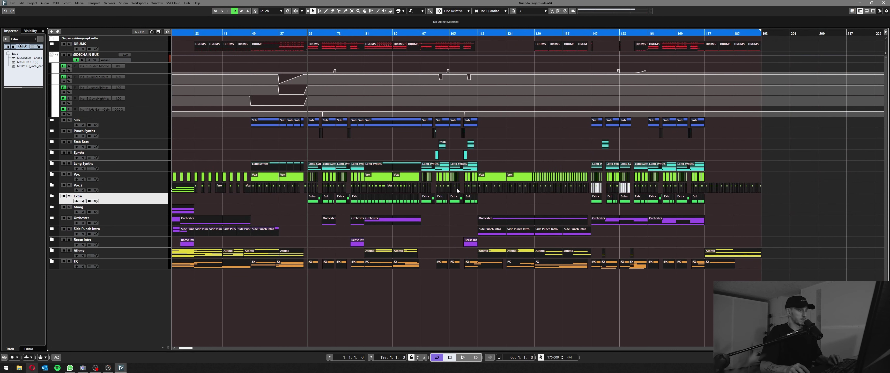
scroll(332, 208, left, 3)
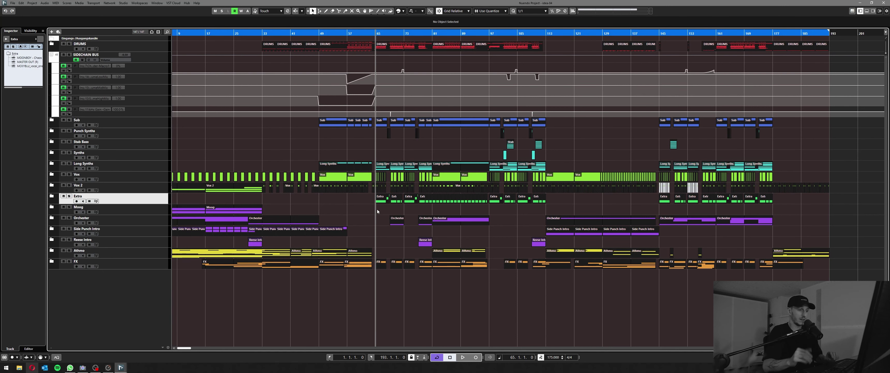
scroll(555, 149, right, 2)
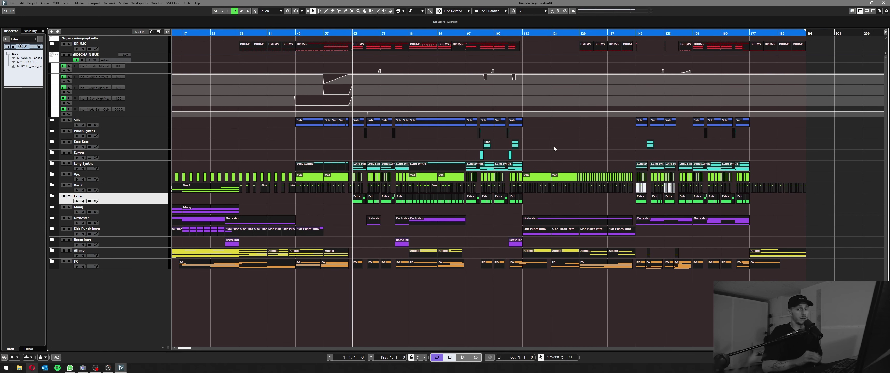